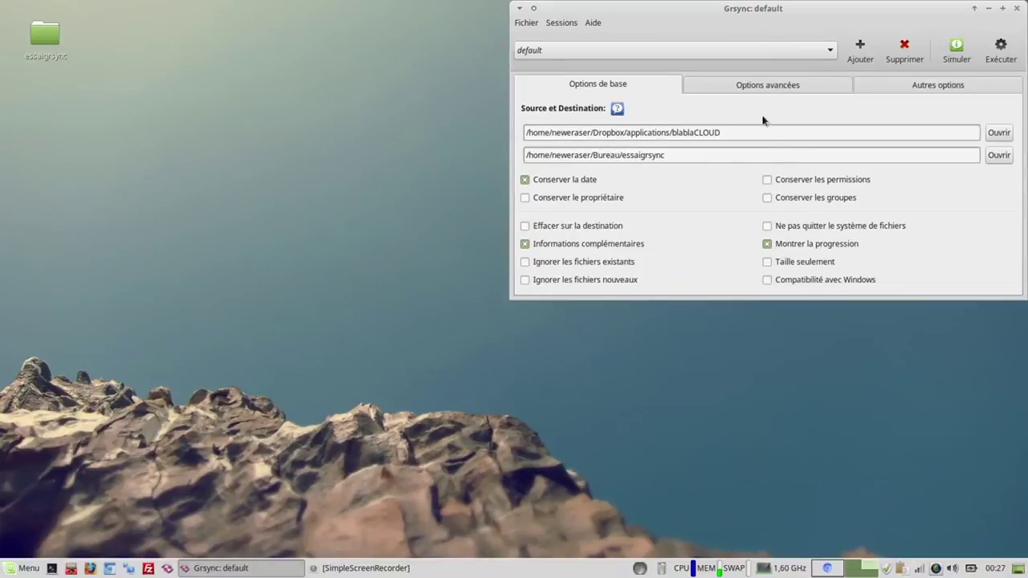
- Review the advanced and other options, and run a simulation of the default session, closing its report
click(760, 89)
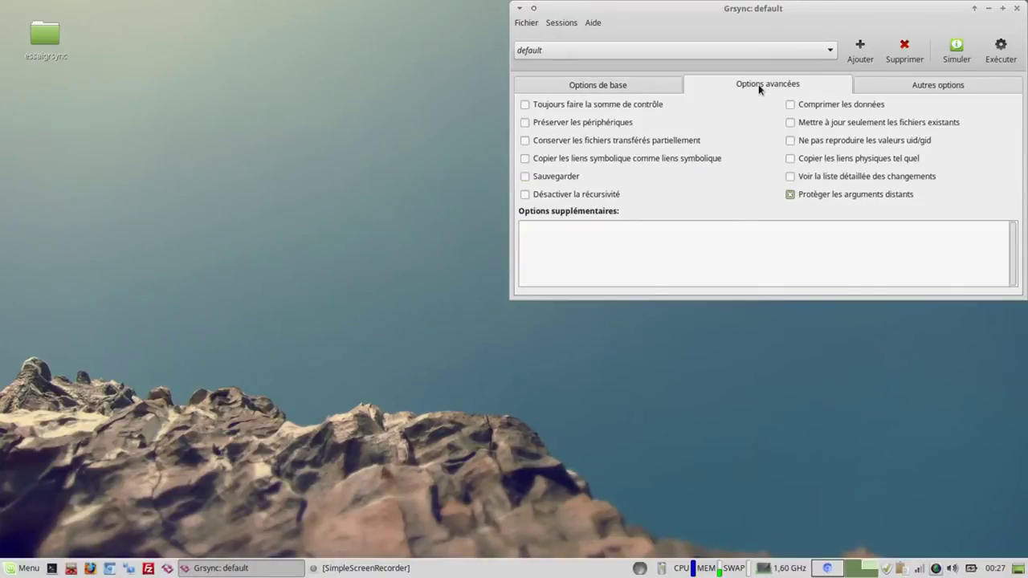
click(871, 86)
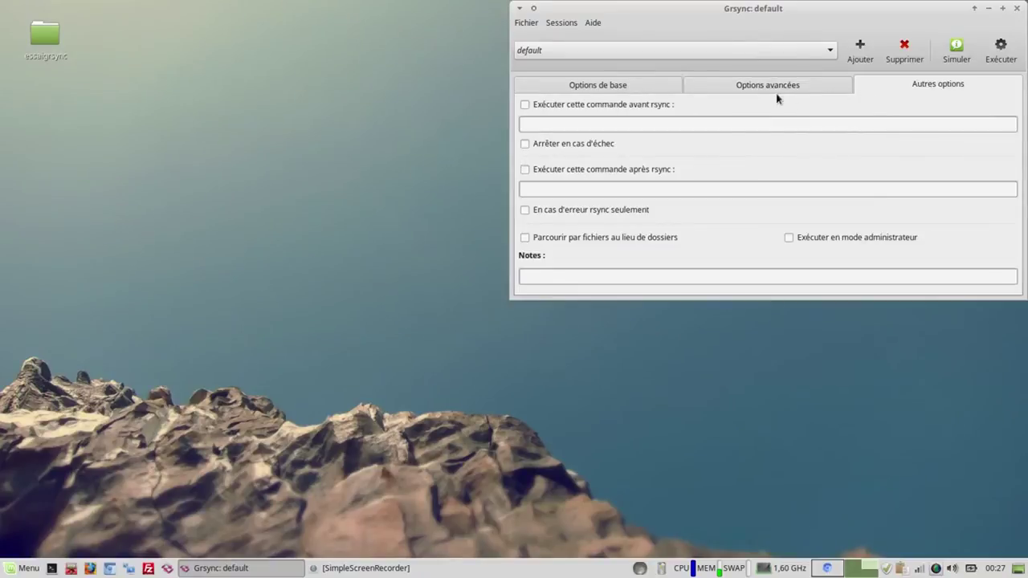
click(646, 91)
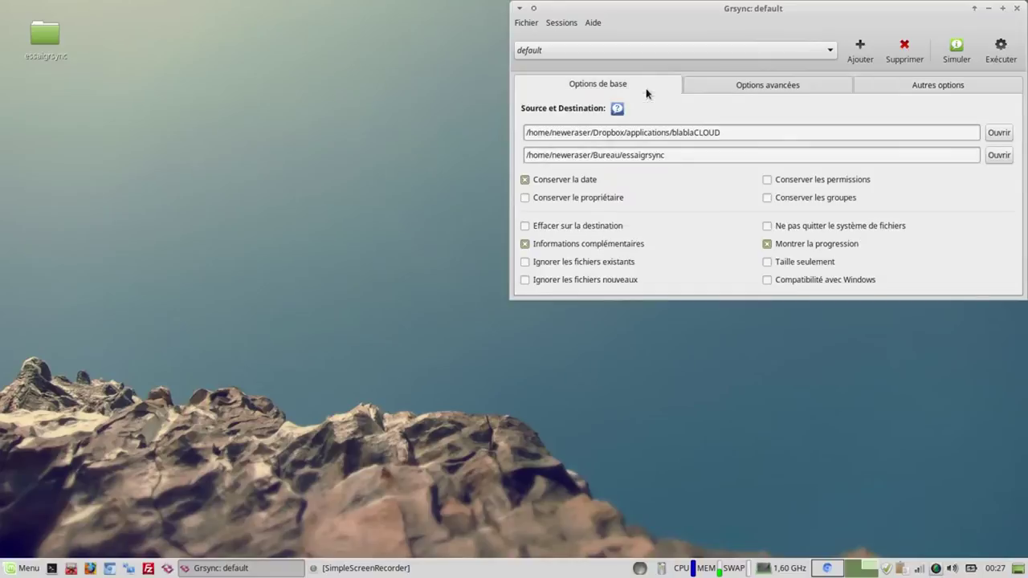
click(952, 49)
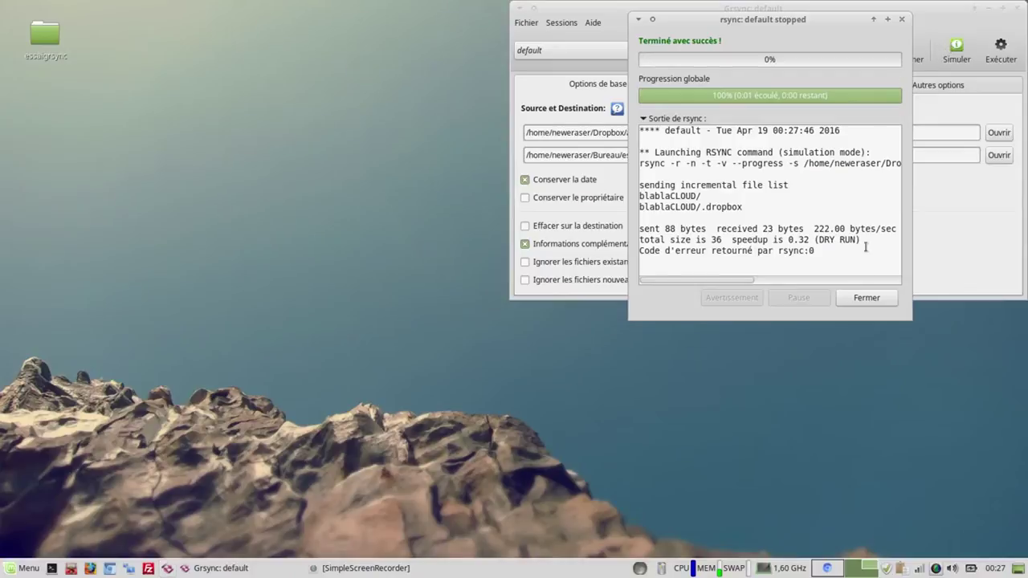
click(860, 298)
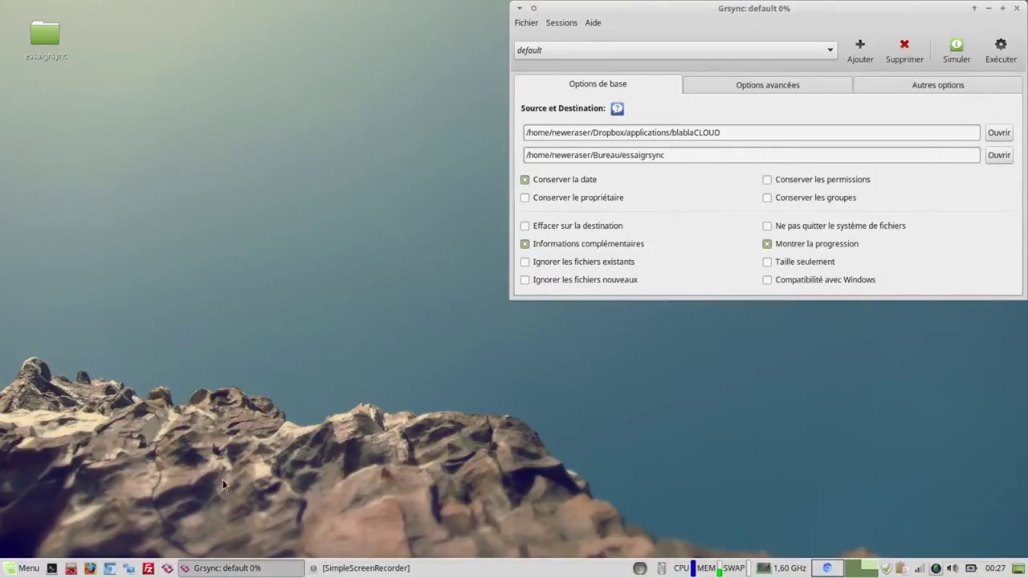
- Open a file manager window beside the Grsync window and go to the Dropbox folder
click(71, 569)
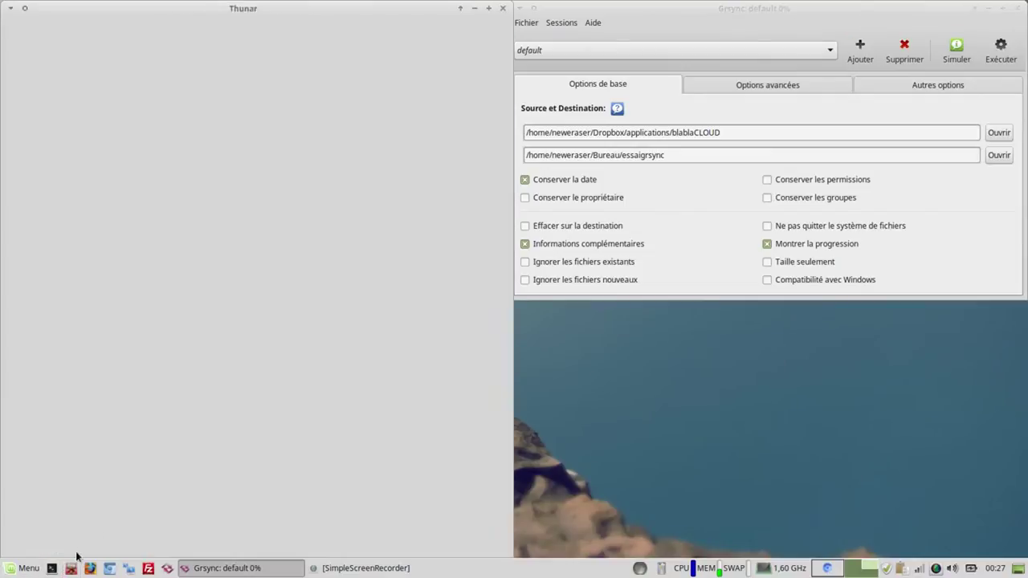
drag(642, 8, 1027, 297)
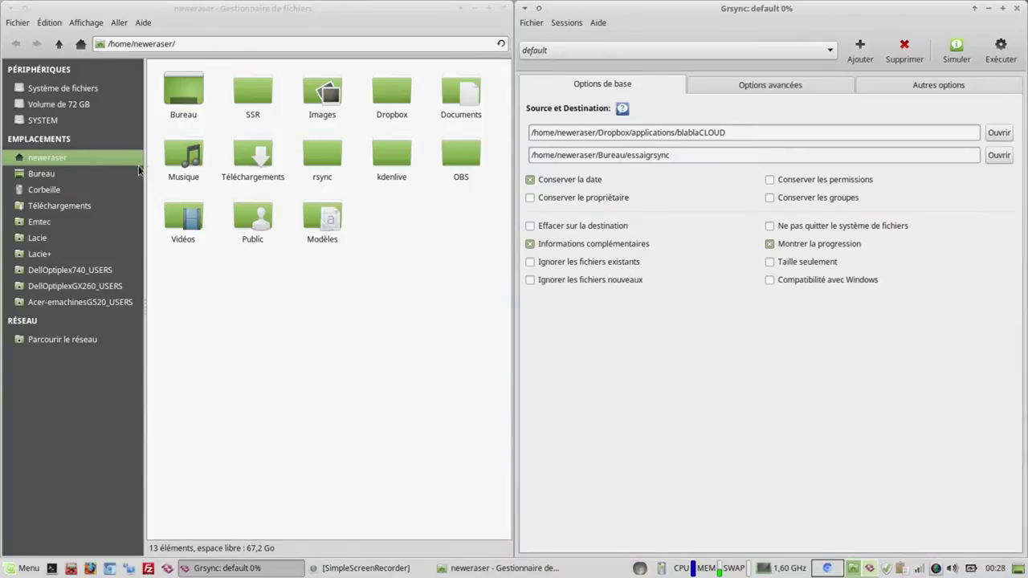
double_click(384, 96)
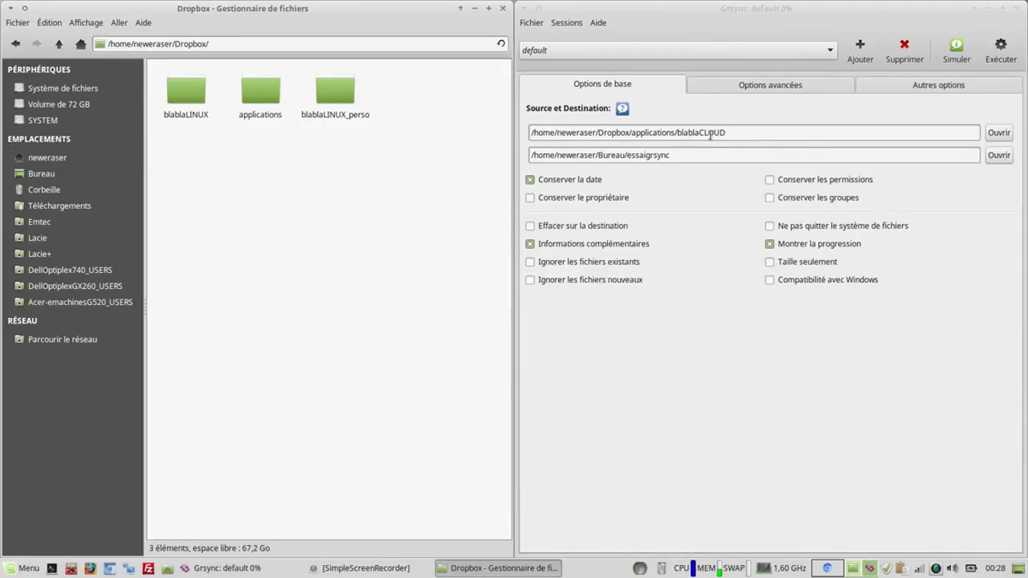
- Copy the source path of the default session and open that blablaCLOUD folder in the file manager
drag(729, 133, 541, 132)
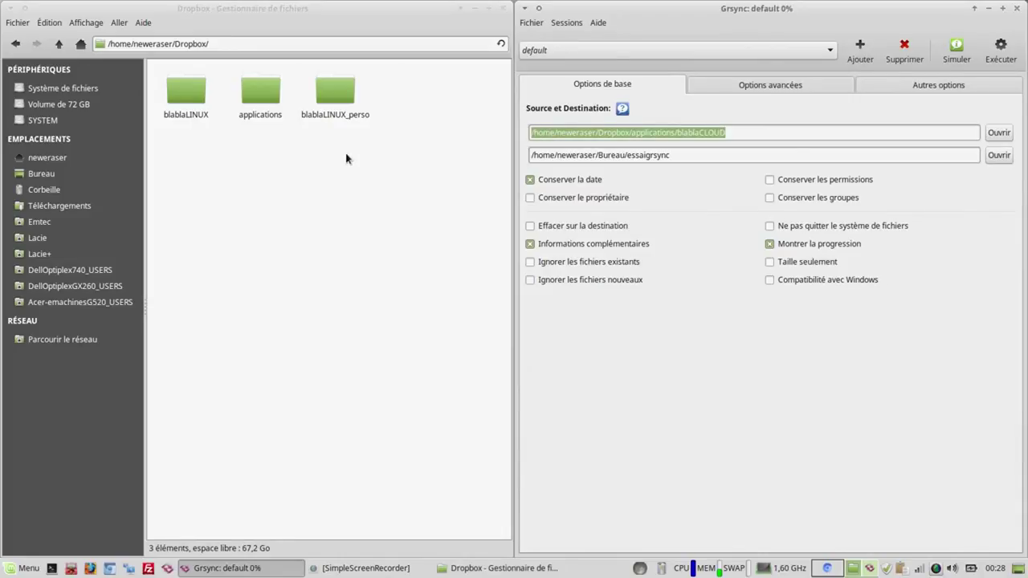
right_click(694, 139)
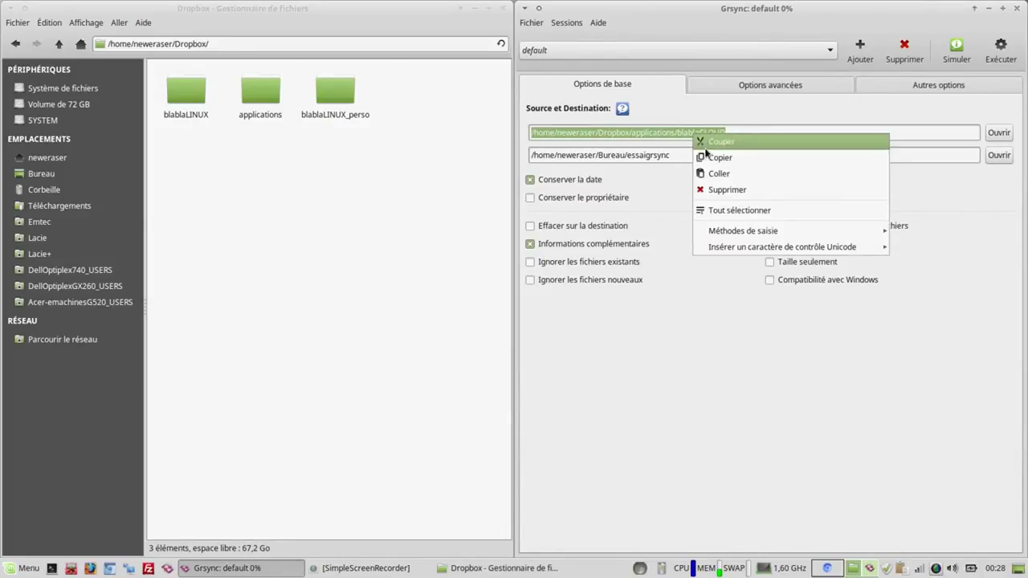
click(711, 158)
click(249, 44)
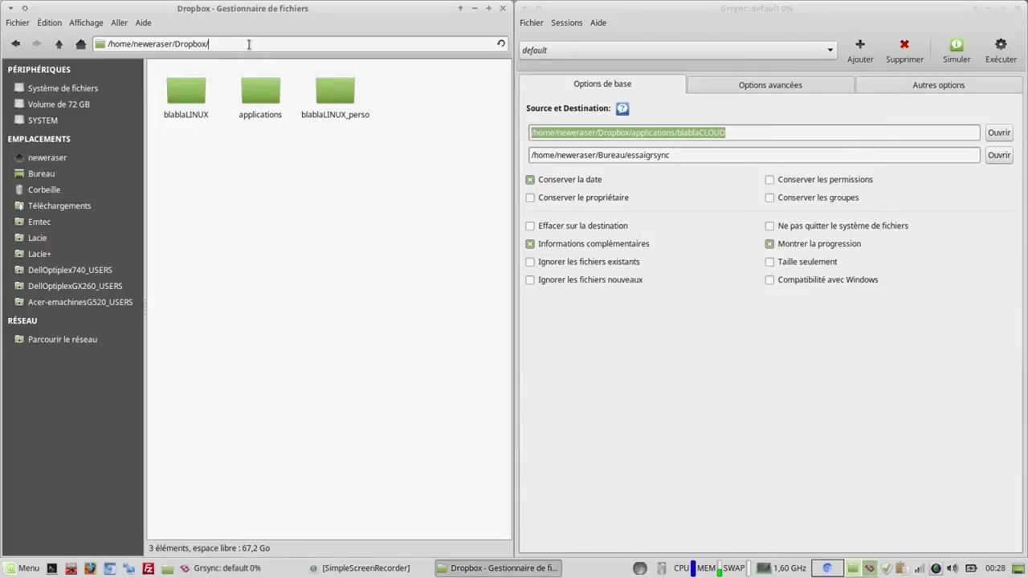
triple_click(249, 44)
right_click(249, 44)
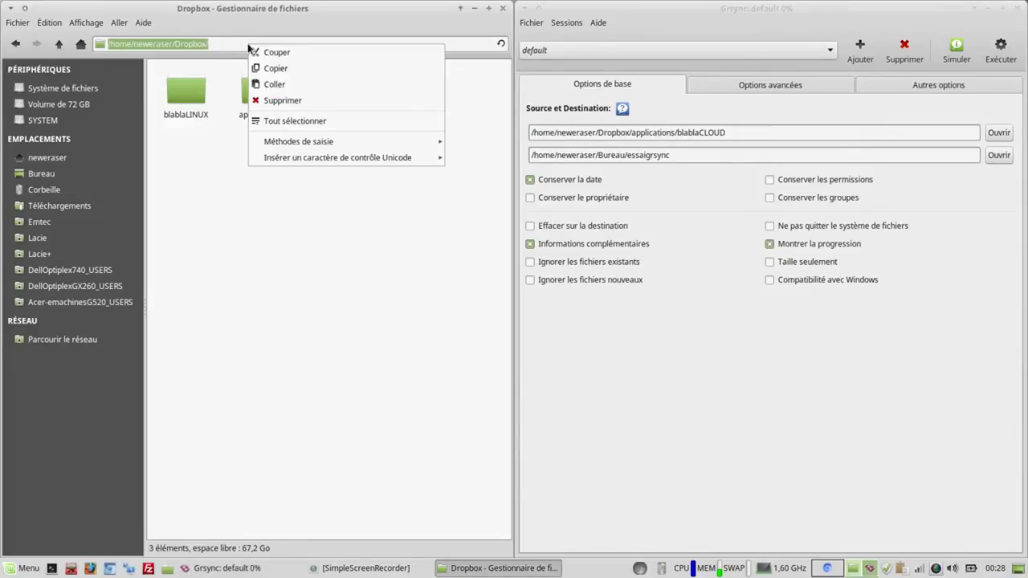
click(280, 82)
key(Return)
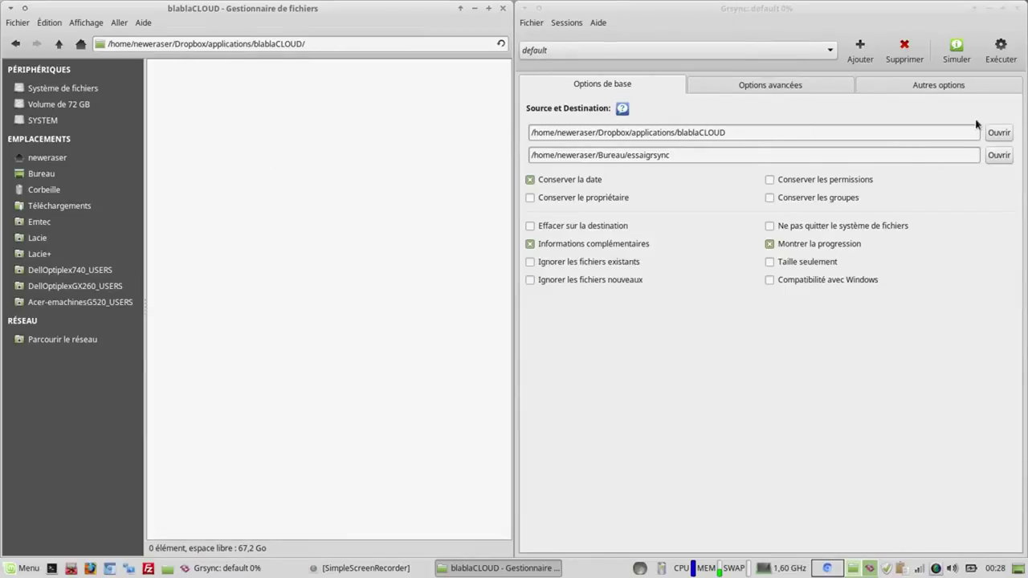
- Browse the Dropbox and applications folders in the source folder chooser, and cancel without choosing a folder
click(999, 133)
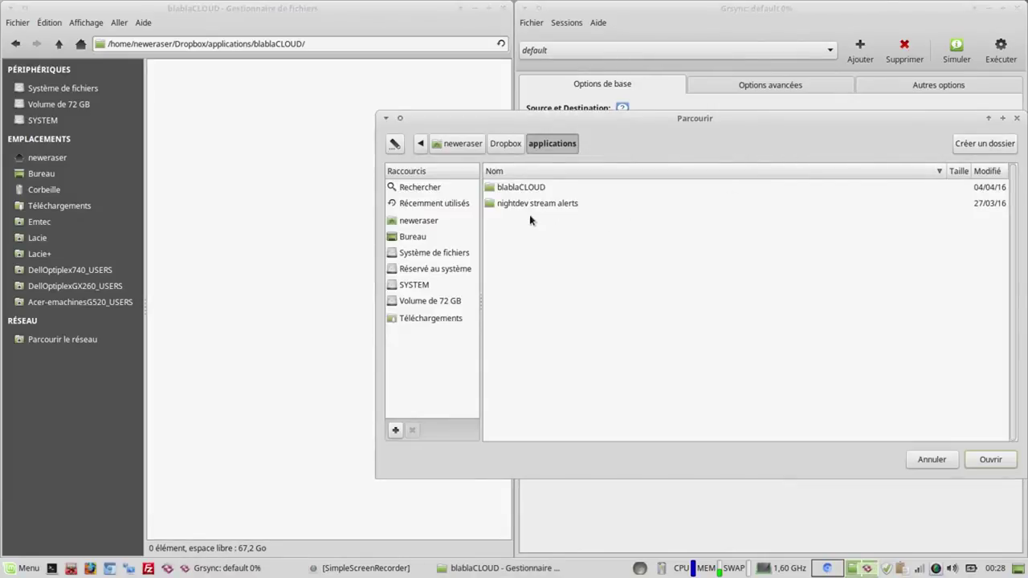
click(504, 149)
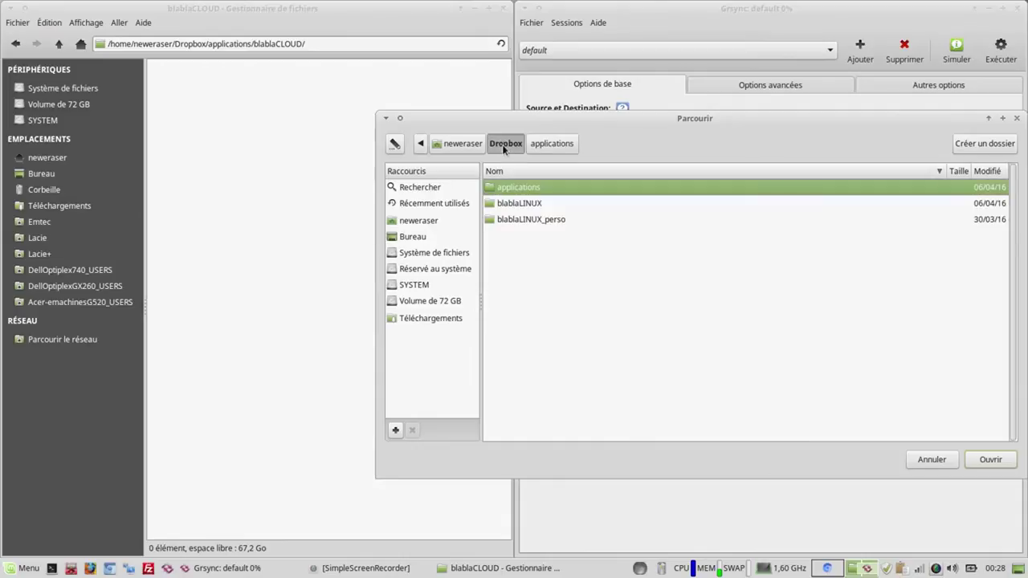
click(552, 144)
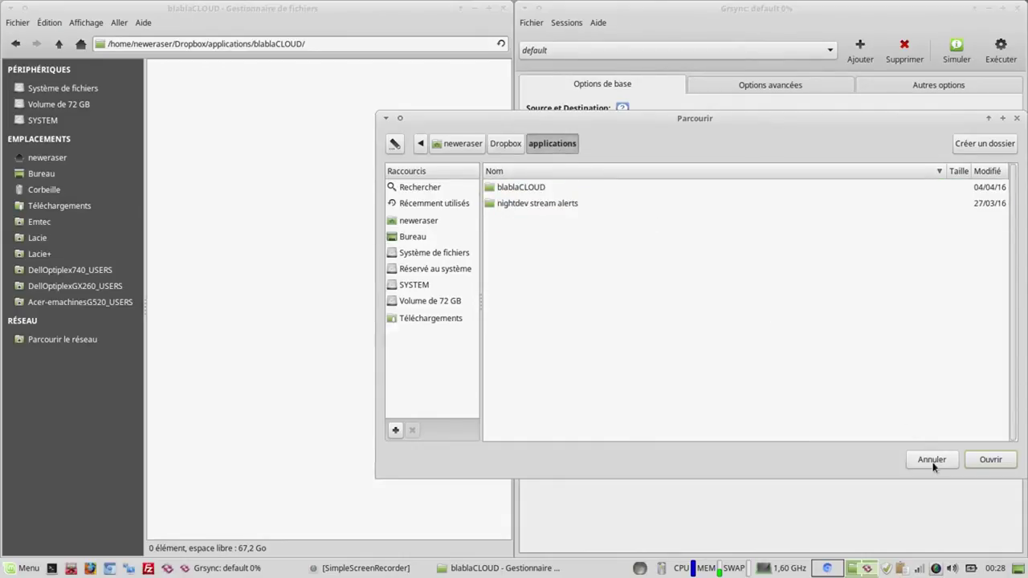
click(932, 461)
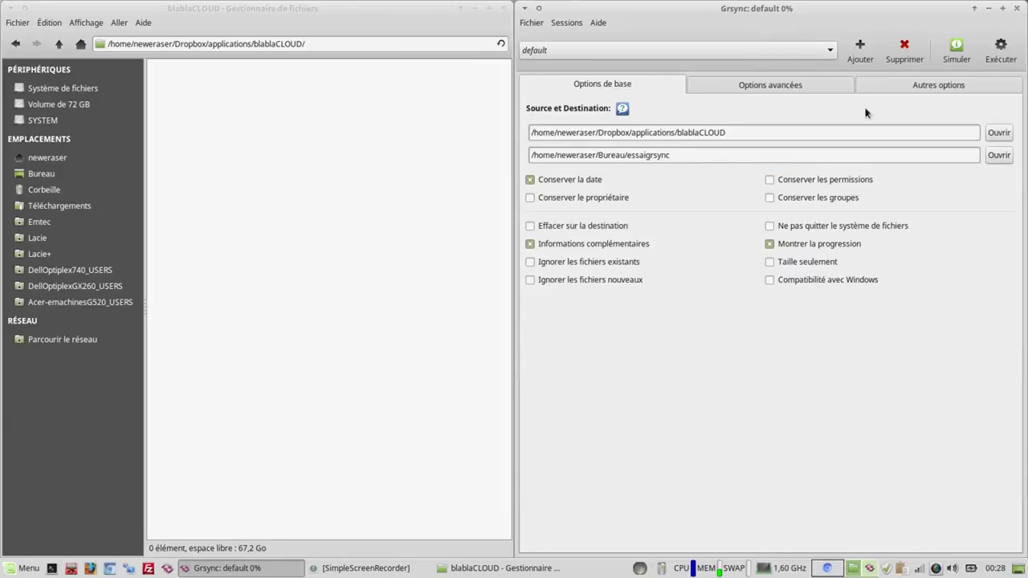
- Execute the default session, close its report, and open the blablaCLOUD folder inside Bureau/essaigrsync in the file manager
click(986, 60)
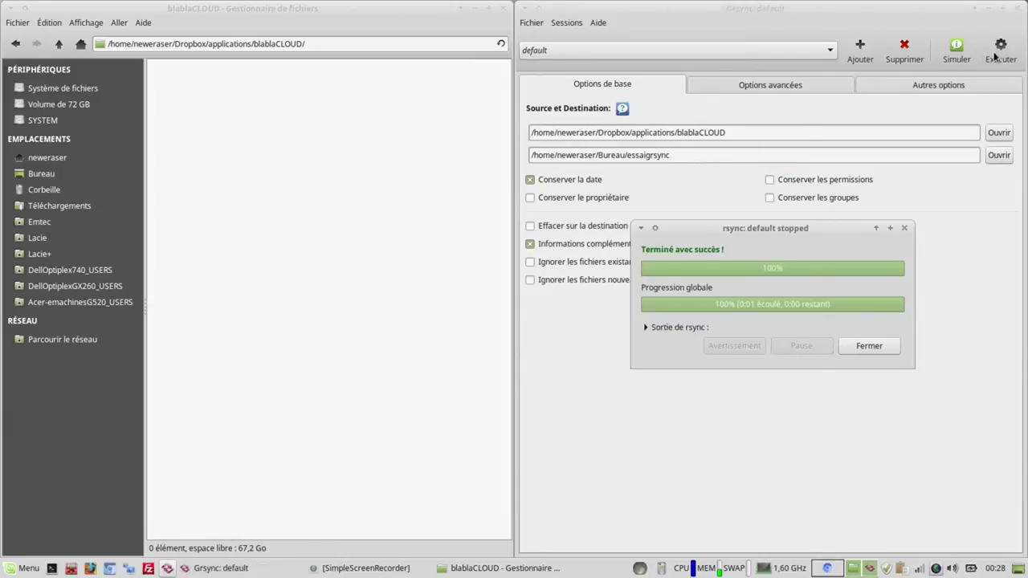
click(877, 346)
drag(717, 157, 524, 153)
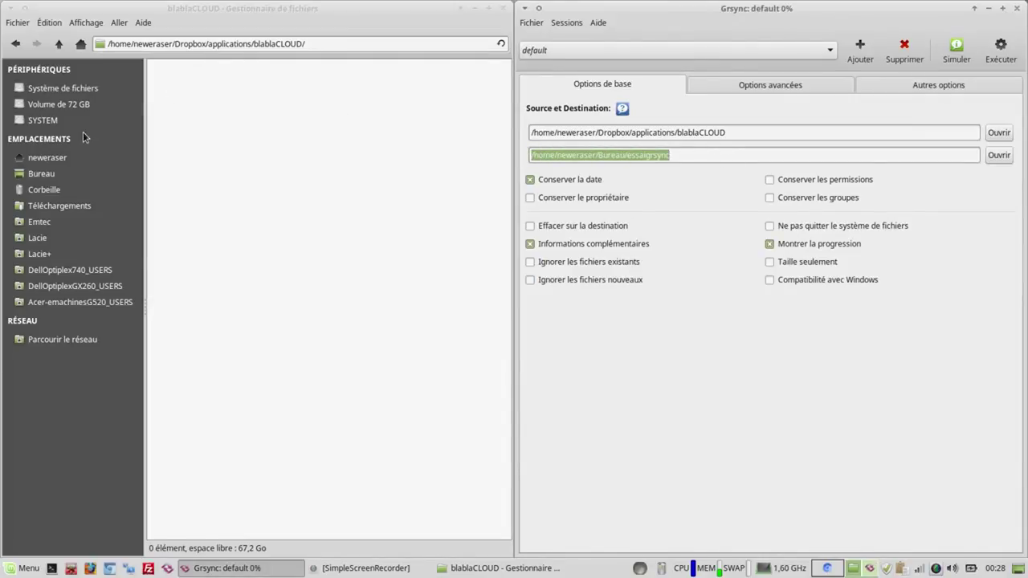
click(45, 175)
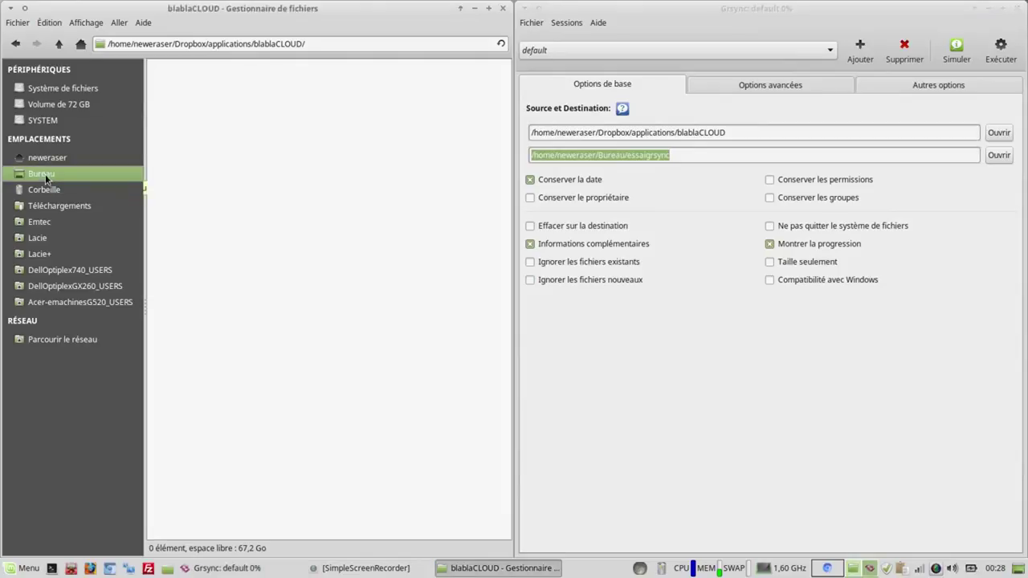
double_click(166, 92)
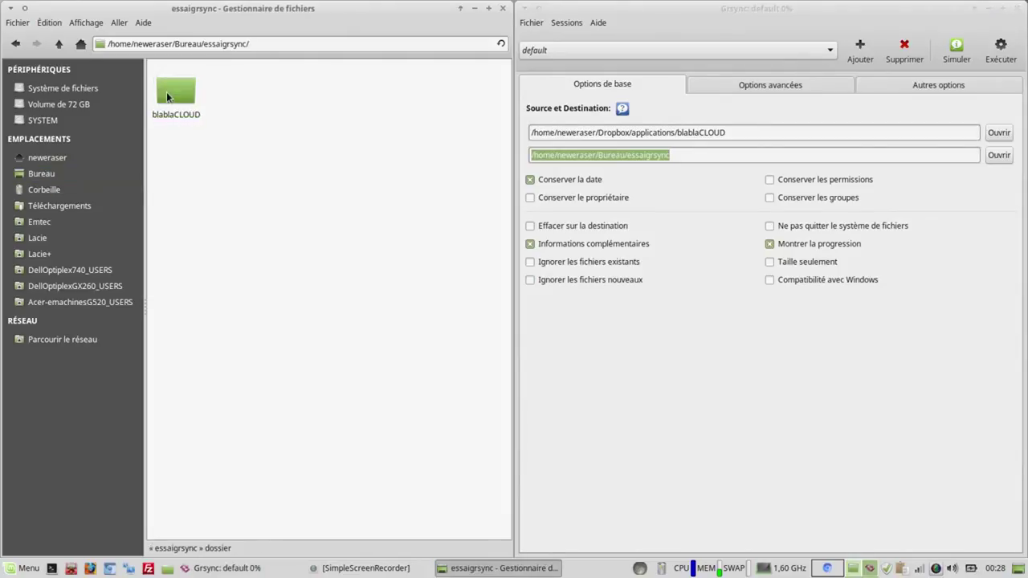
double_click(167, 95)
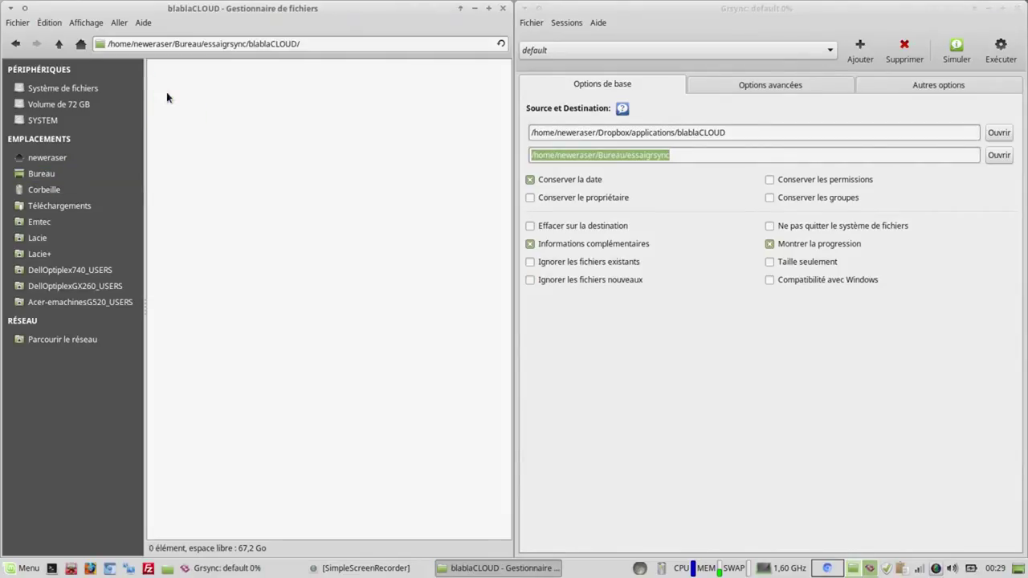
- Create a folder named cool in Dropbox/applications/blablaCLOUD
click(58, 159)
click(397, 95)
double_click(397, 95)
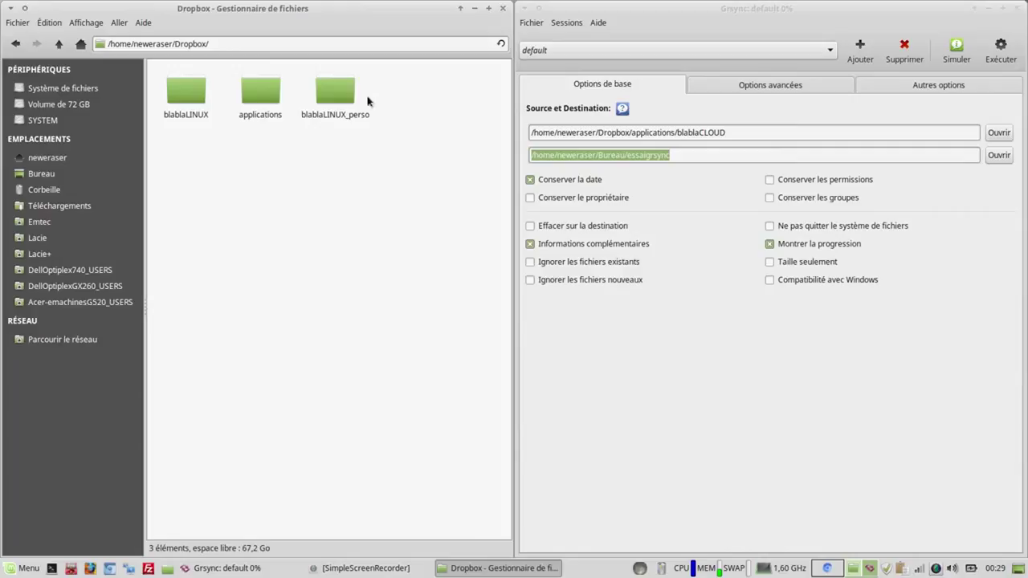
double_click(265, 95)
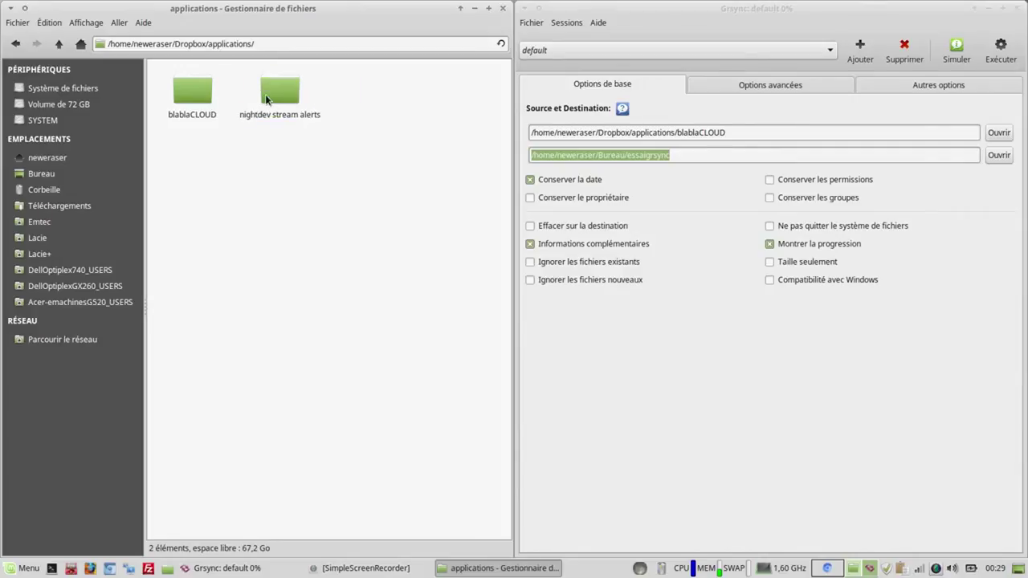
double_click(202, 94)
right_click(232, 131)
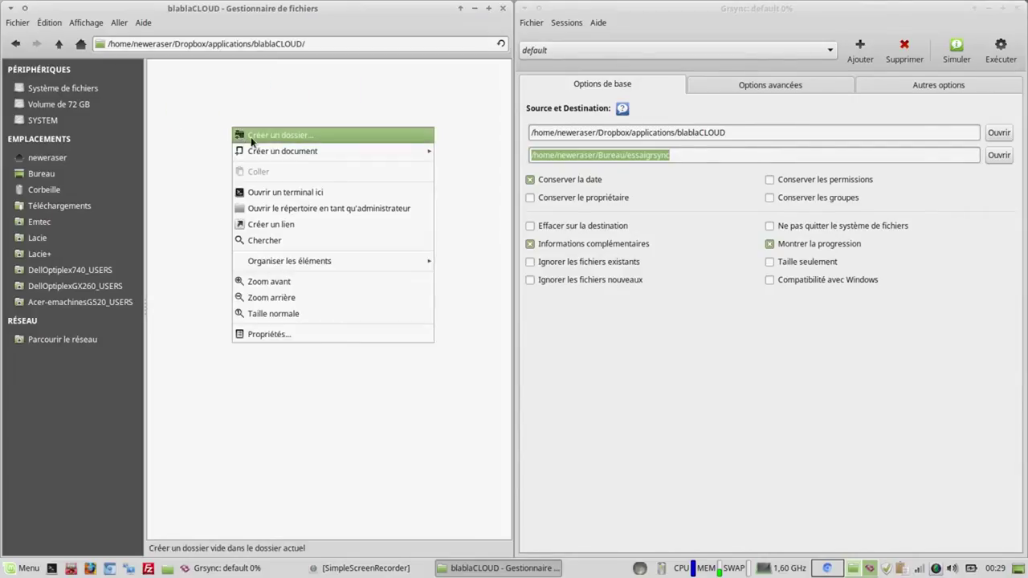
click(250, 136)
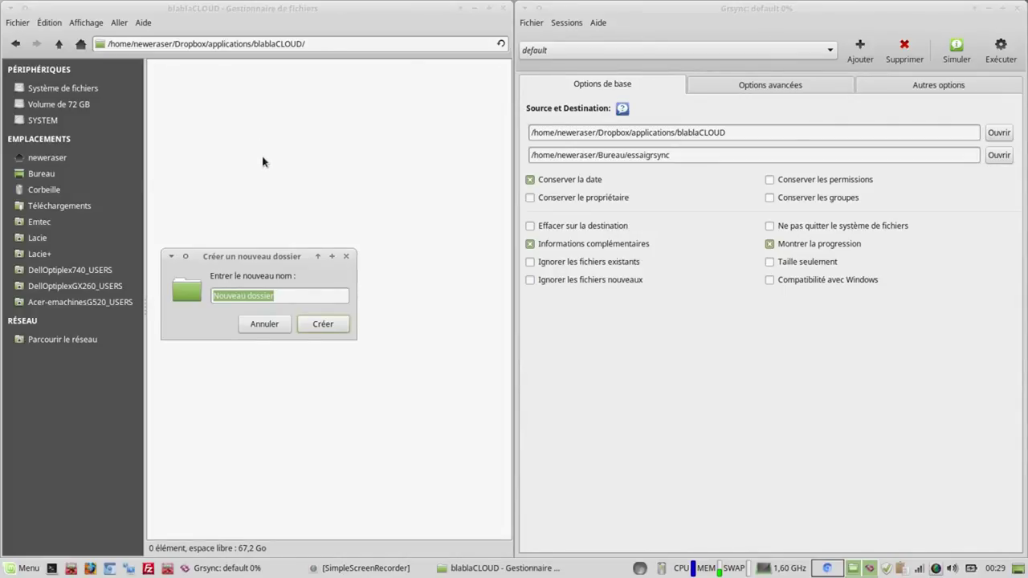
text(cool)
key(Return)
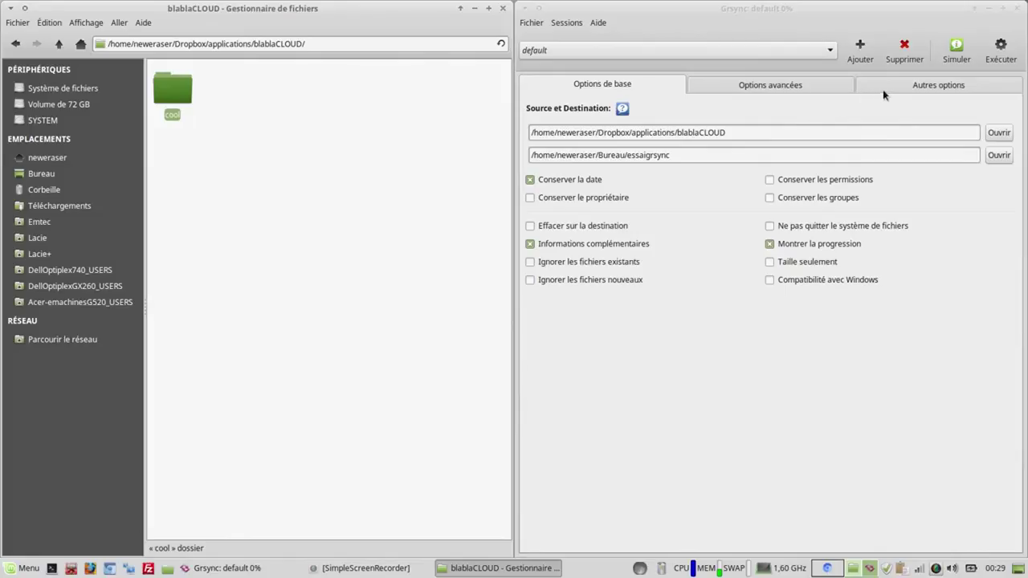
- Execute the default session again, examine the rsync output for the cool folder, and close the report
click(992, 59)
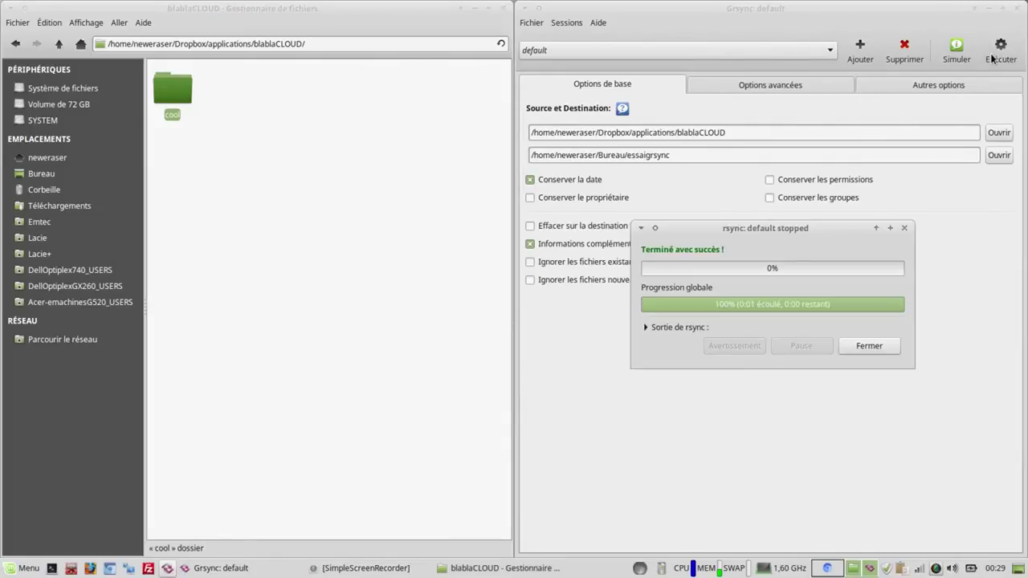
click(696, 327)
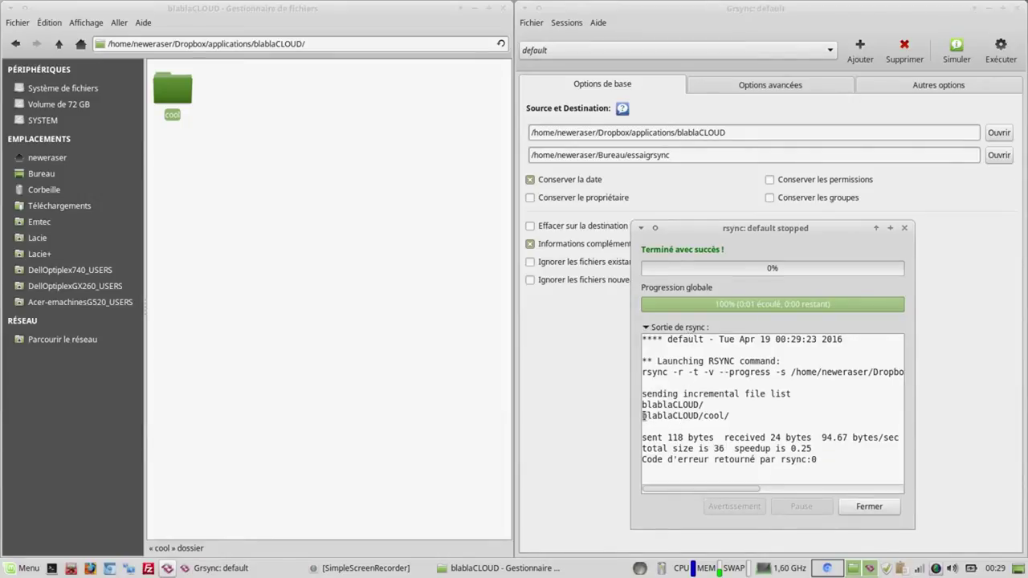
drag(643, 415, 739, 415)
click(853, 506)
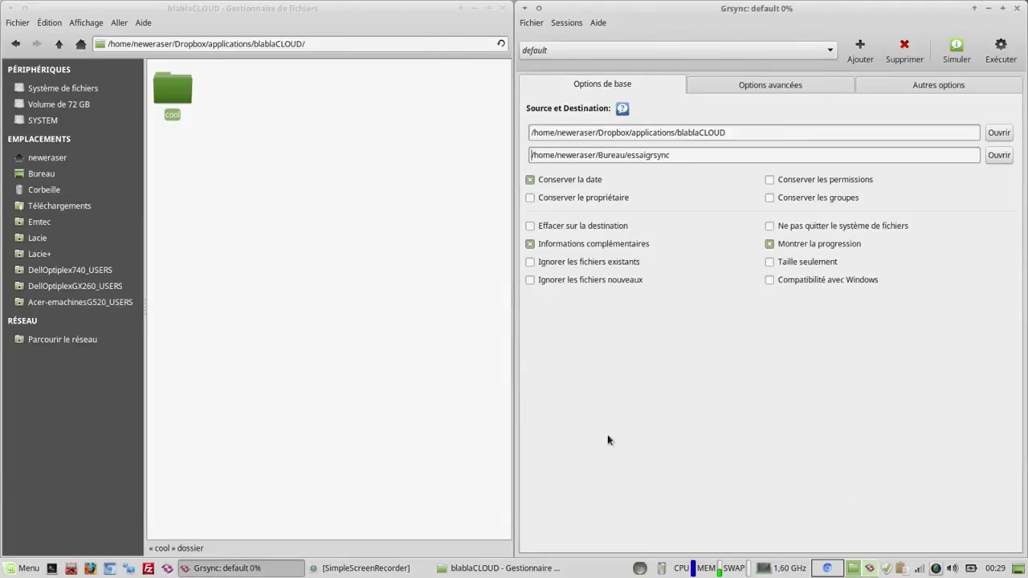
- Open Bureau/essaigrsync/blablaCLOUD in the file manager to check the synced contents
click(49, 175)
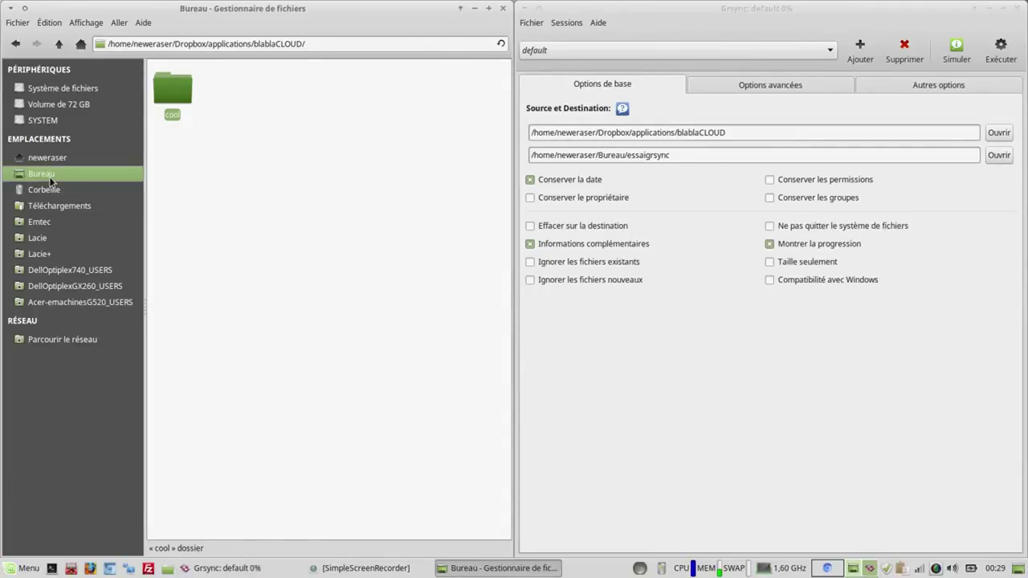
double_click(176, 96)
double_click(176, 96)
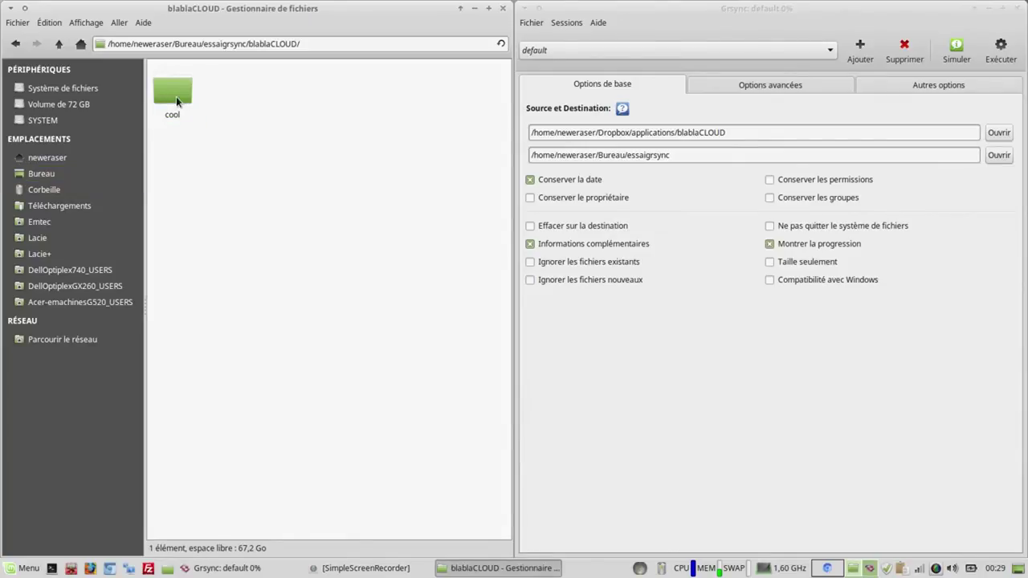
- Copy the captures folder from the home folder's Images directory
click(48, 158)
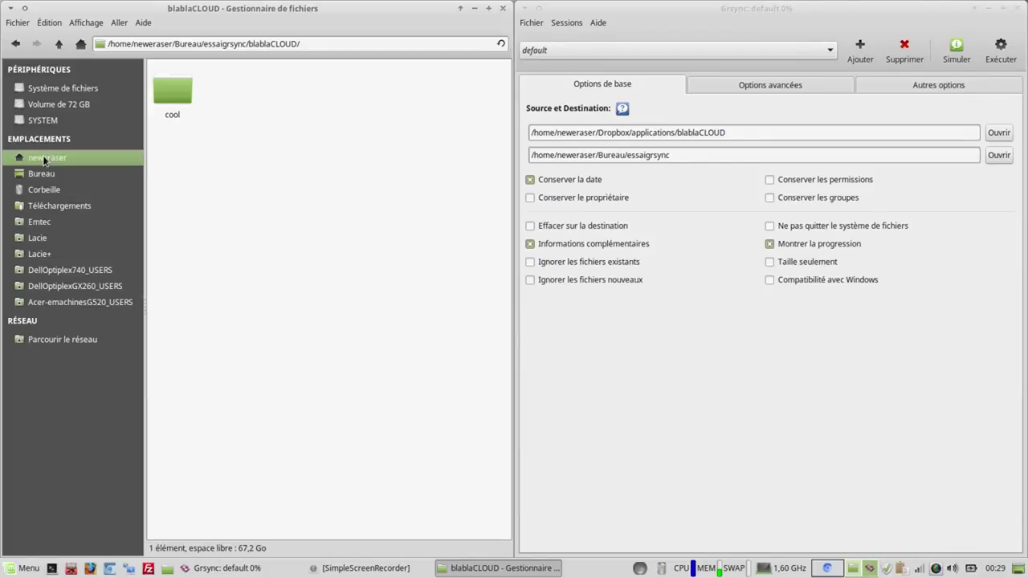
double_click(323, 92)
right_click(173, 89)
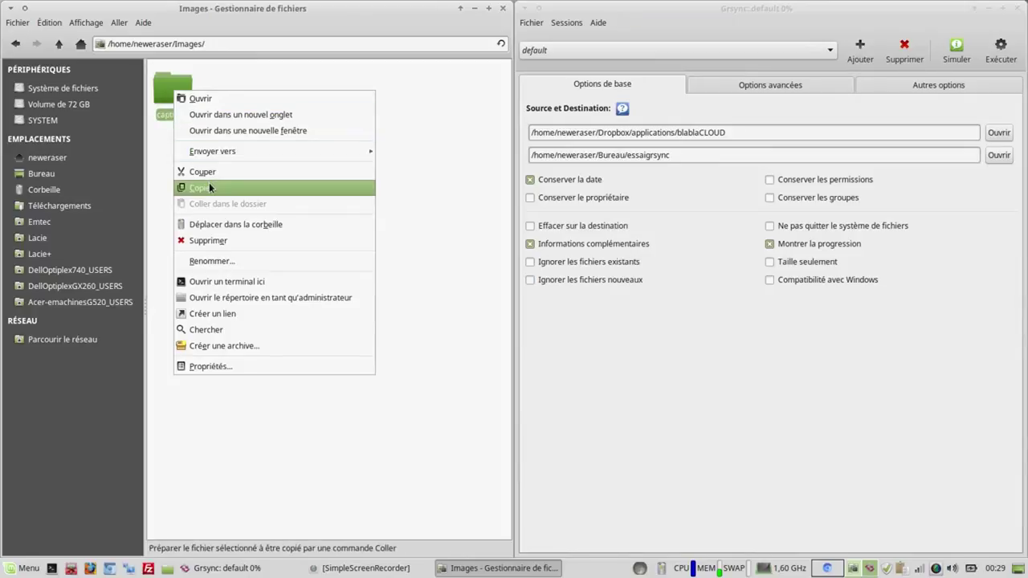
click(209, 182)
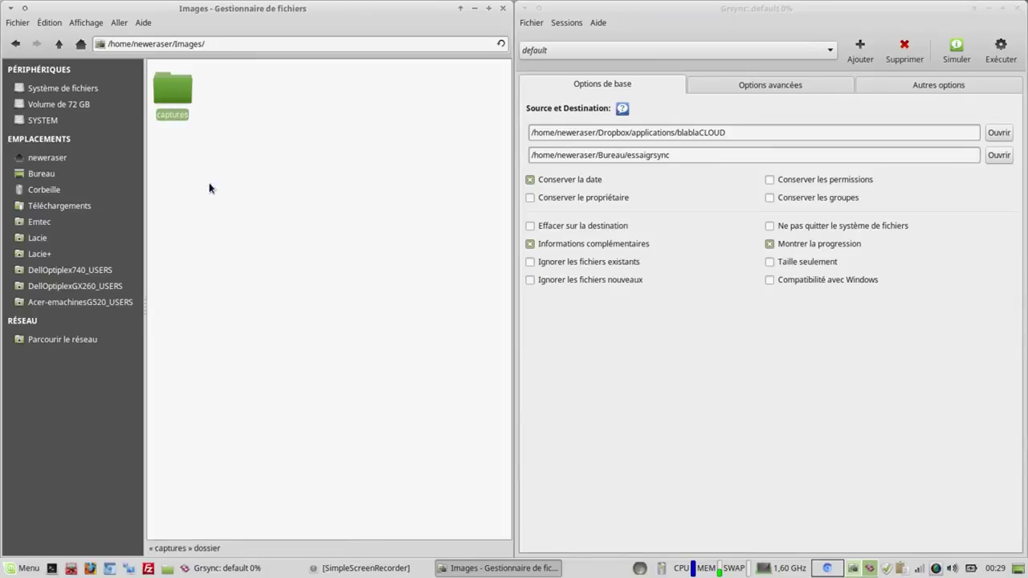
- Paste the copied captures folder into Dropbox/applications/blablaCLOUD/cool and open its screen subfolder
click(49, 160)
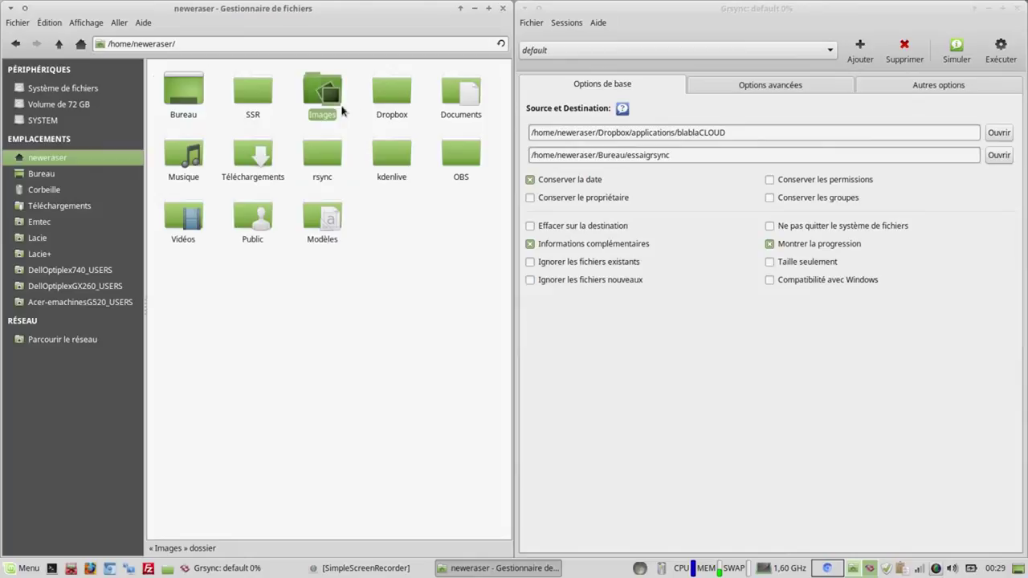
double_click(385, 94)
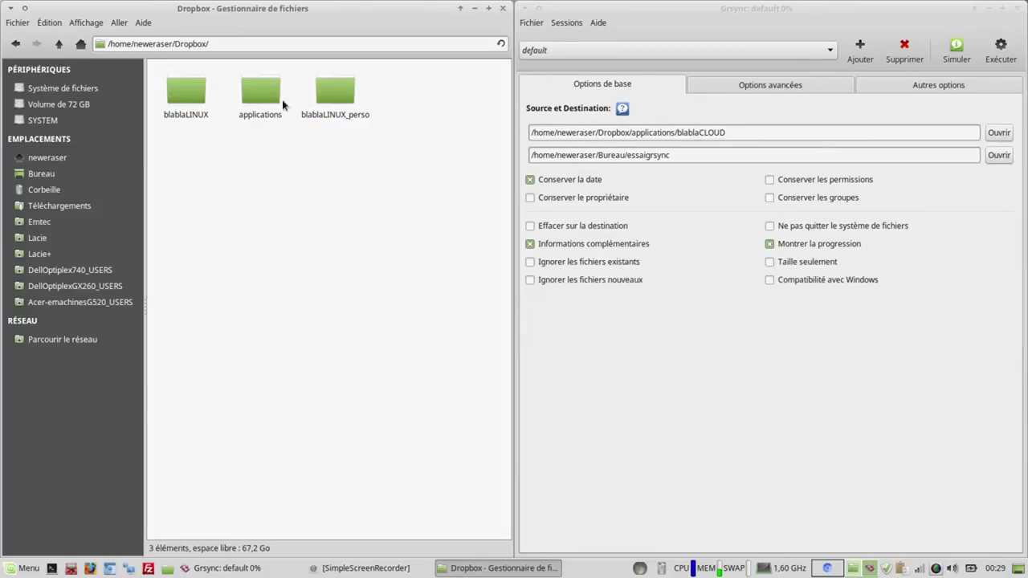
double_click(259, 95)
double_click(203, 98)
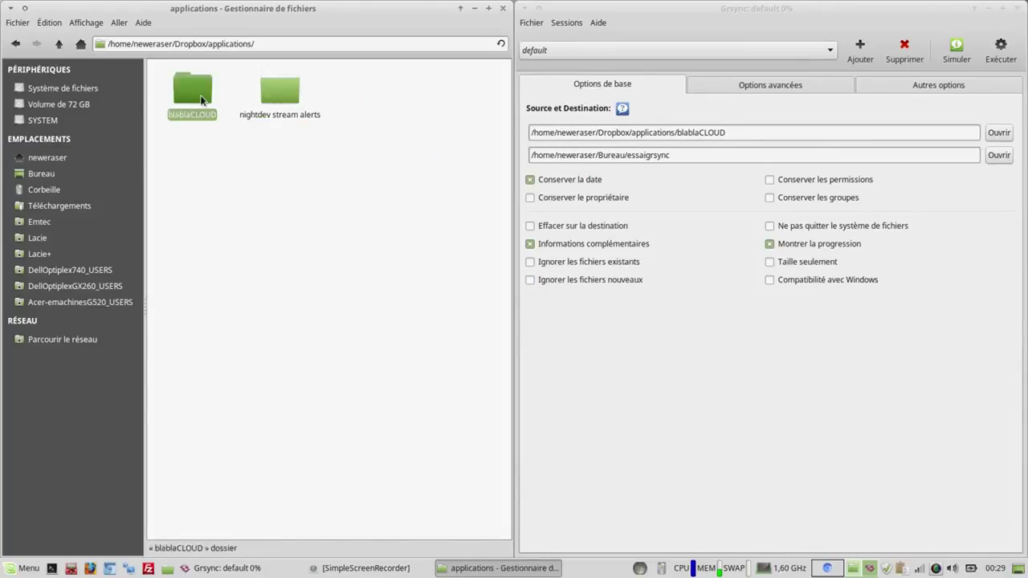
double_click(173, 96)
right_click(196, 115)
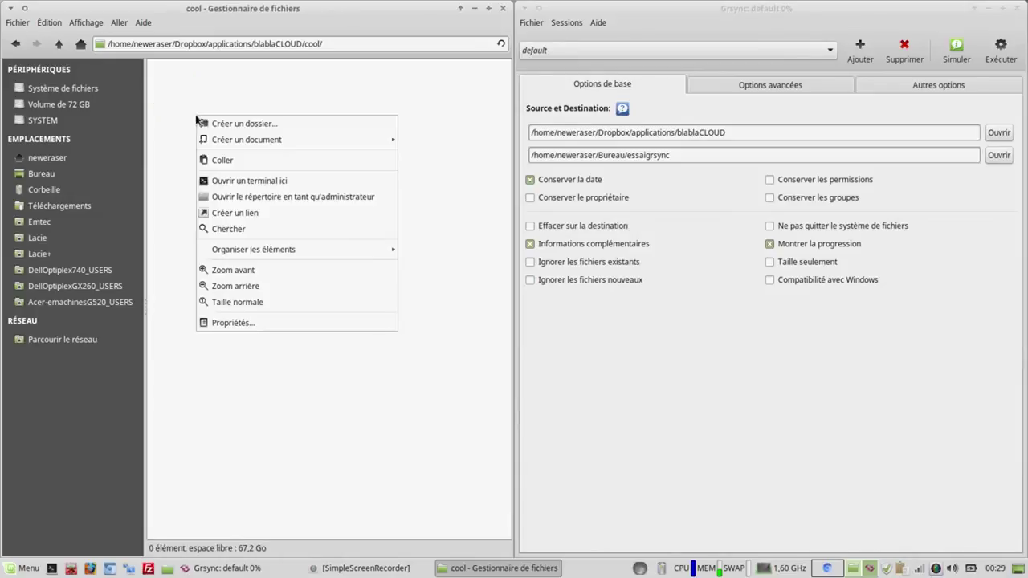
click(228, 160)
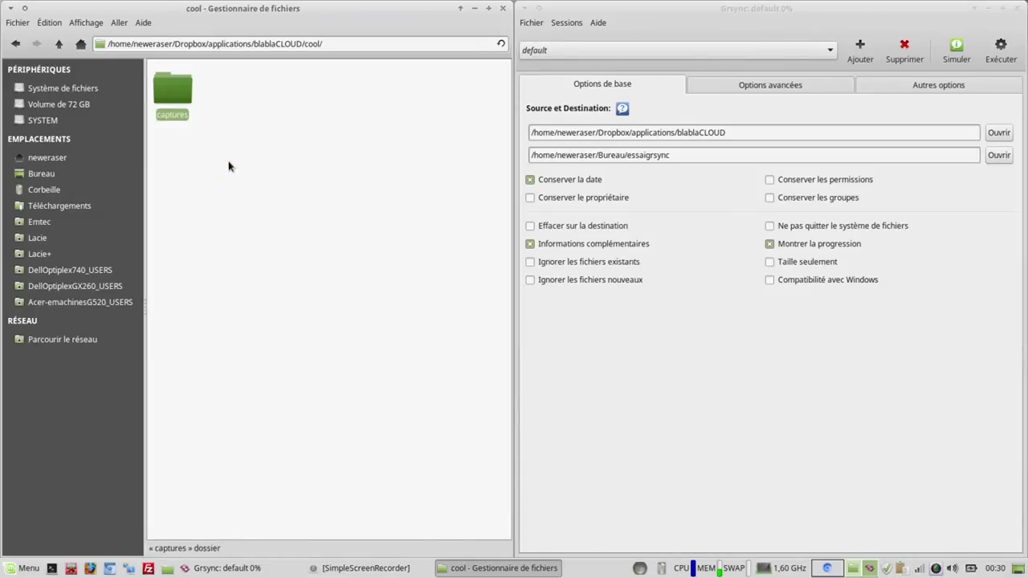
double_click(181, 89)
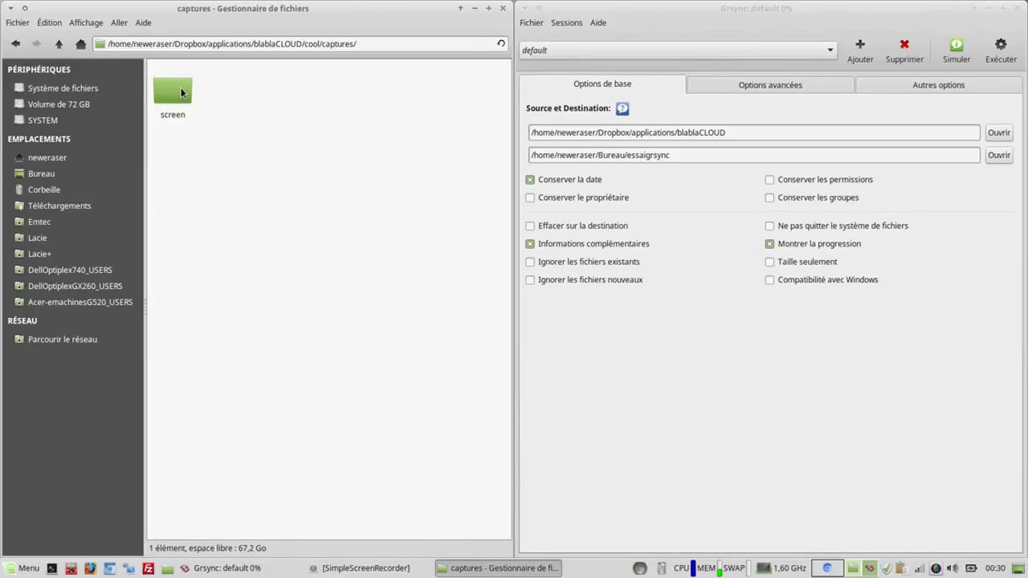
double_click(181, 92)
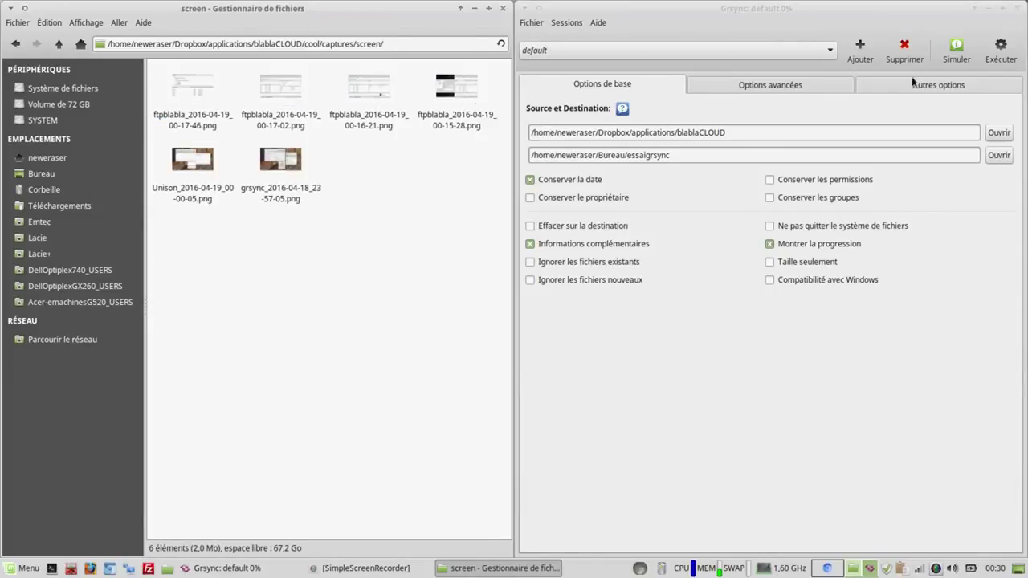
- Execute the default session, examine the expanded rsync output for the captures files in a widened report window, and close the report
click(999, 56)
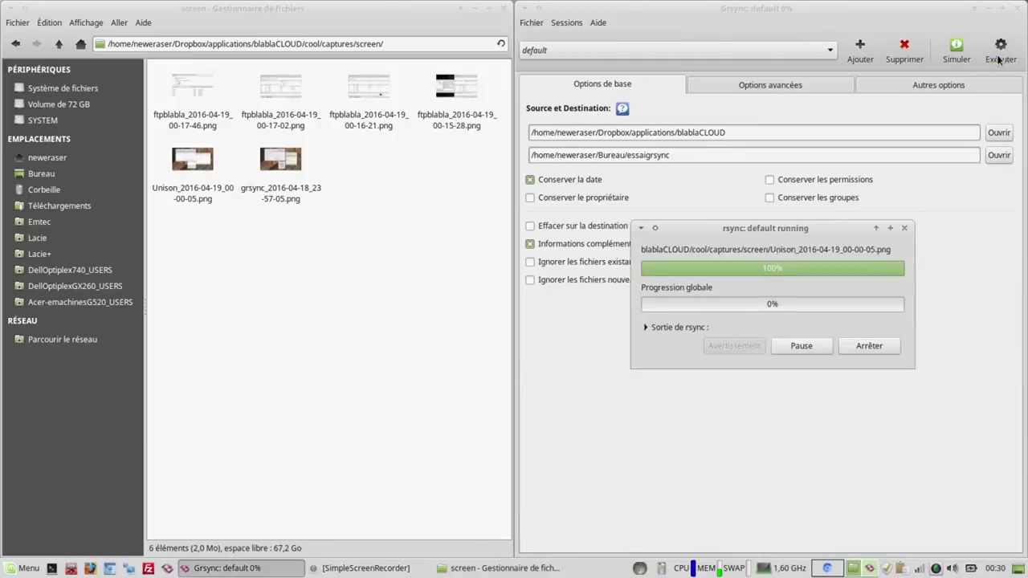
click(687, 328)
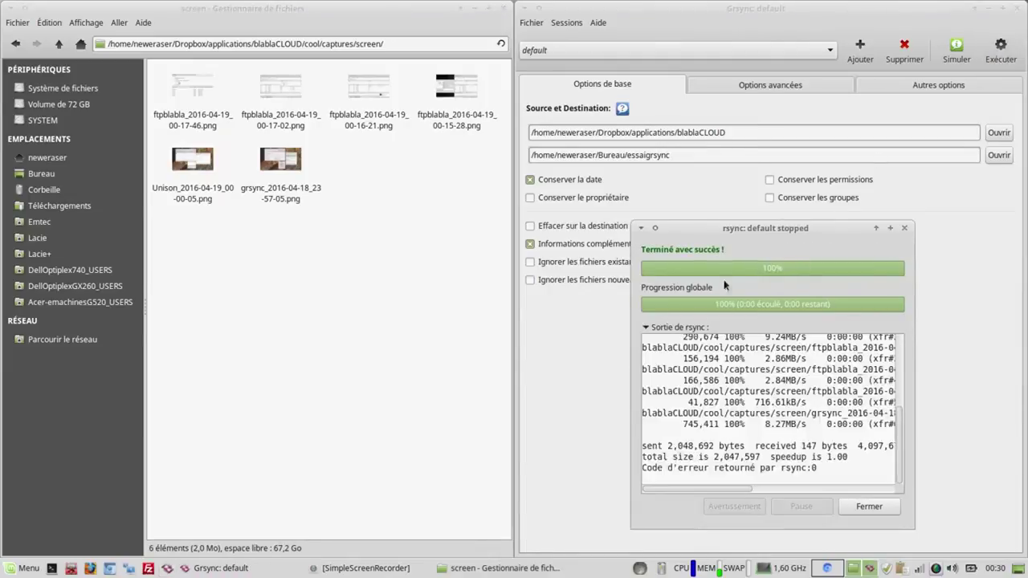
drag(760, 234, 737, 130)
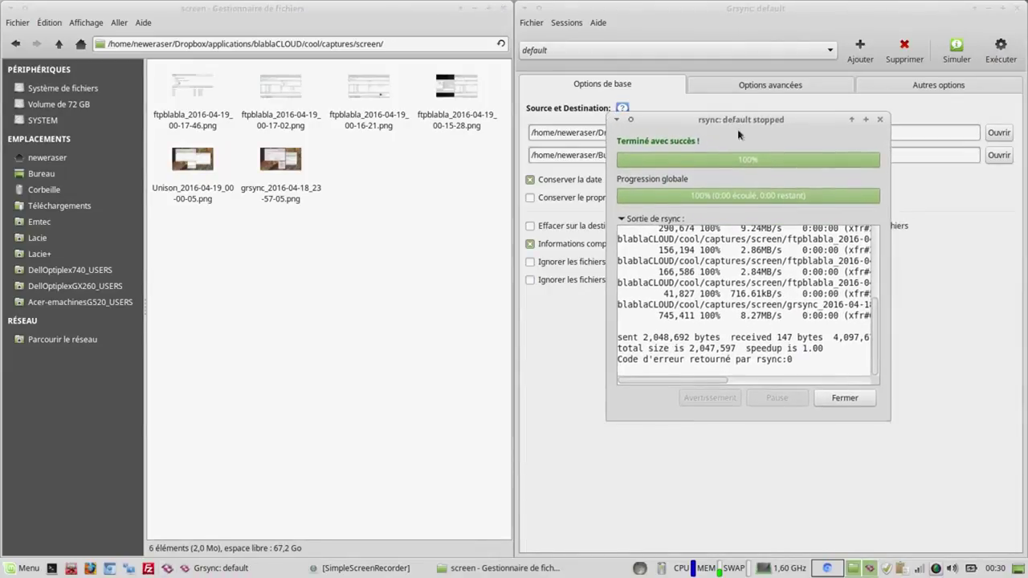
drag(890, 322, 1000, 326)
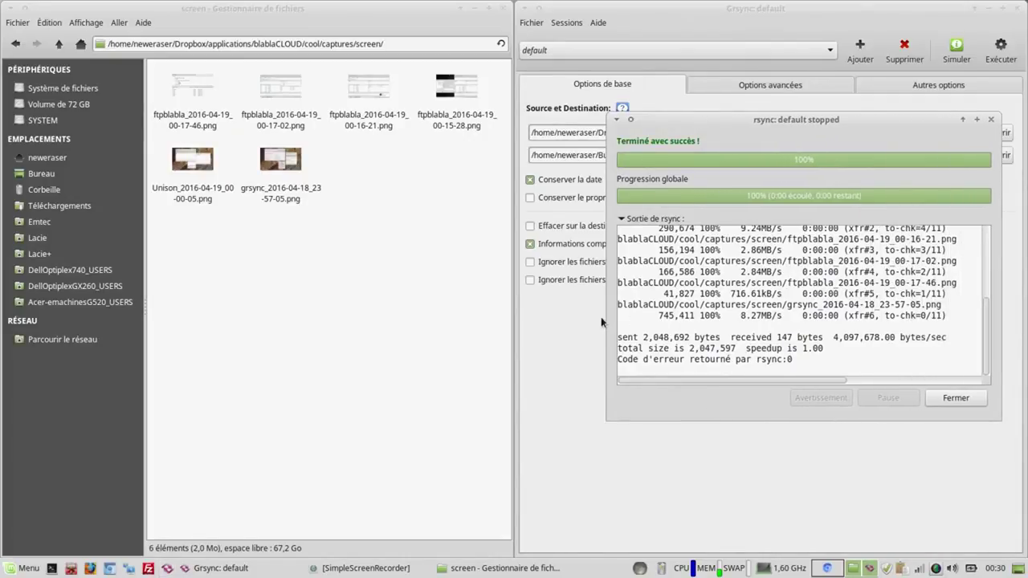
drag(606, 315, 378, 325)
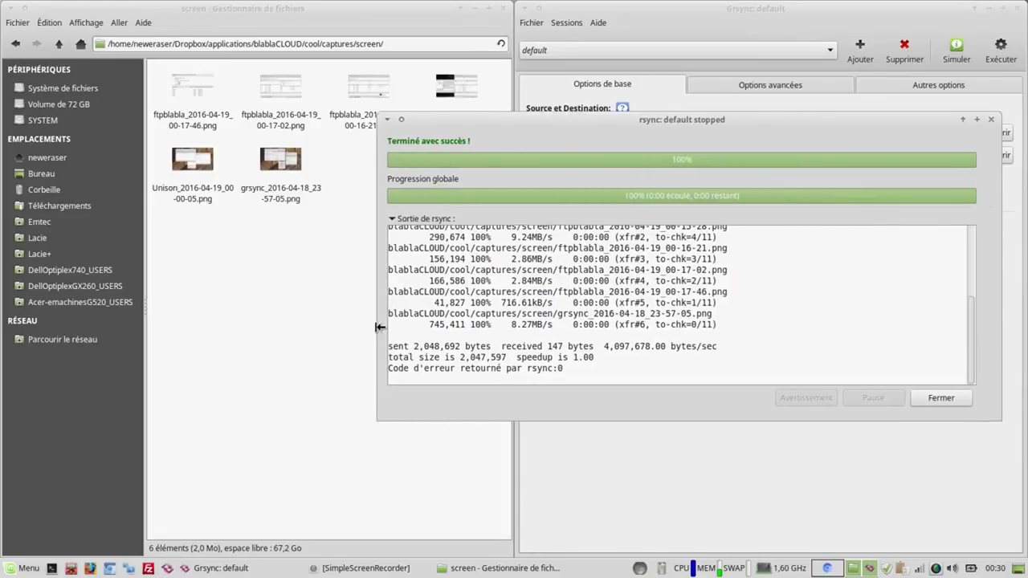
scroll(677, 334, up, 3)
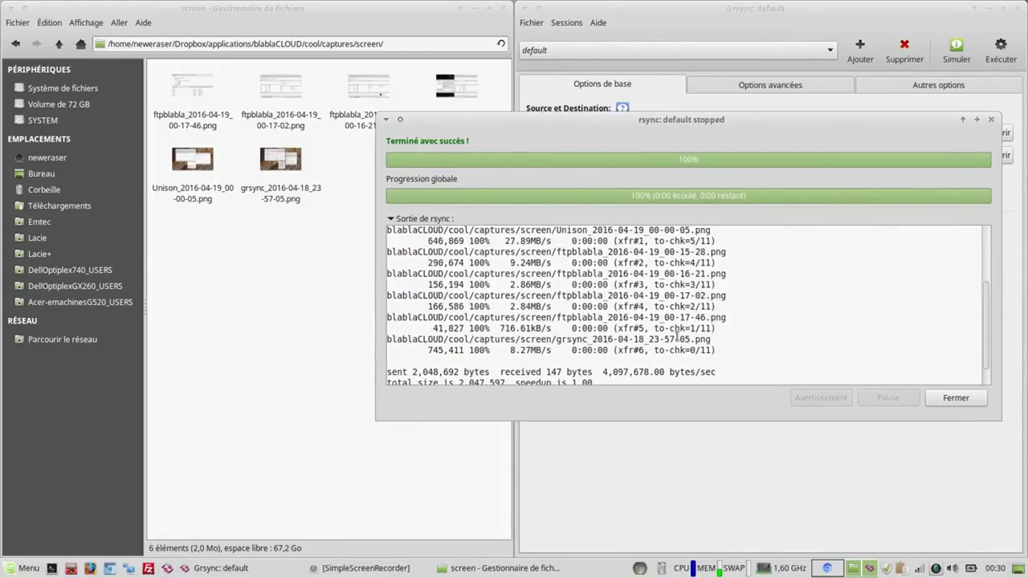
scroll(677, 335, up, 2)
scroll(678, 334, down, 2)
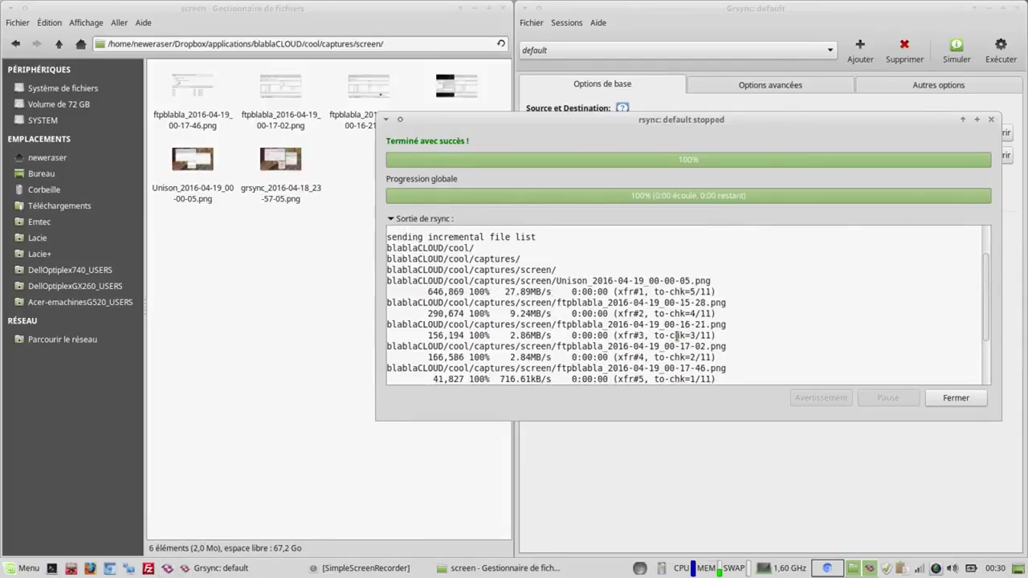
scroll(677, 334, down, 3)
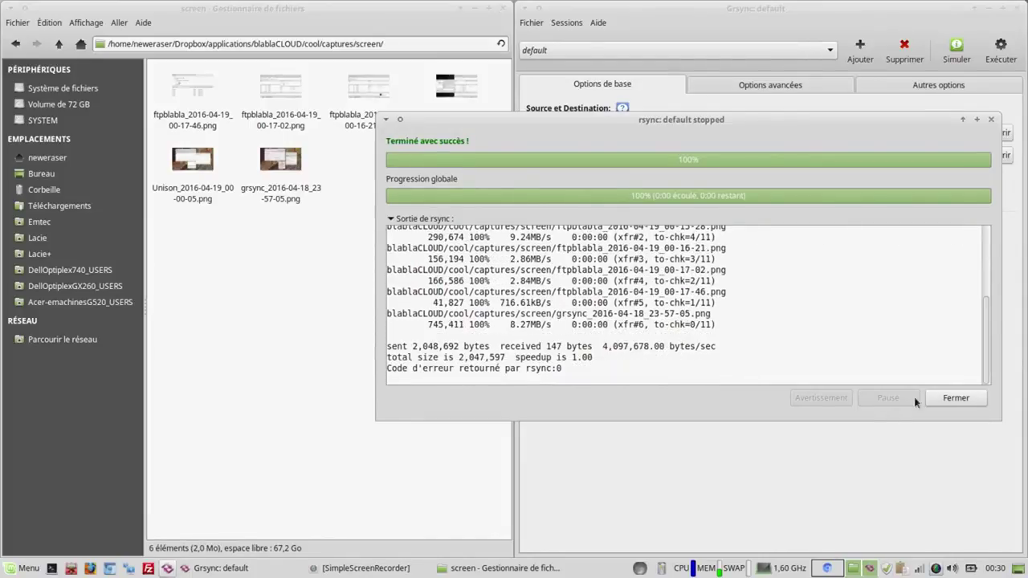
key(Return)
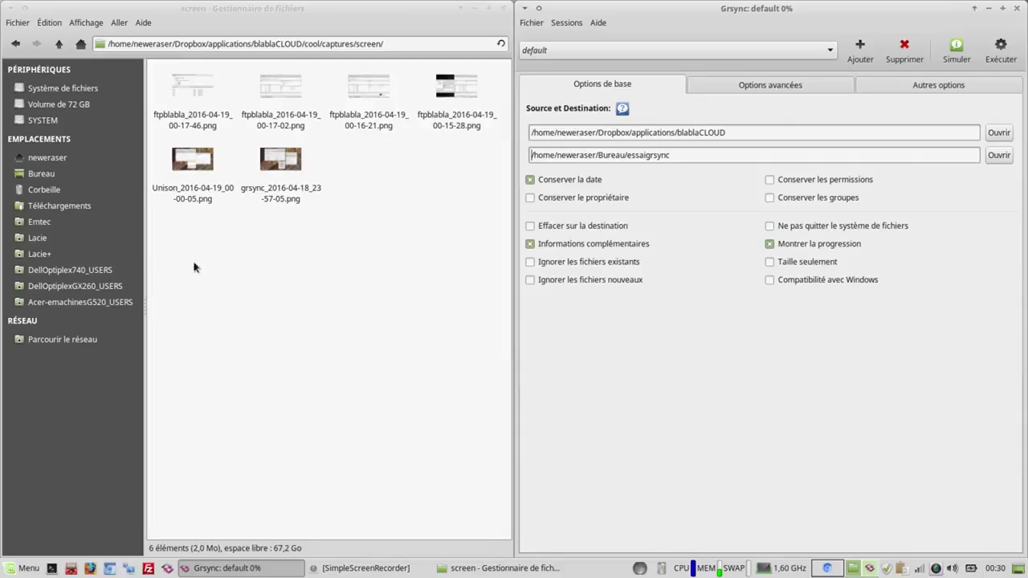
- Open Bureau/essaigrsync/blablaCLOUD/cool/captures/screen in the file manager to check the copied images
click(44, 174)
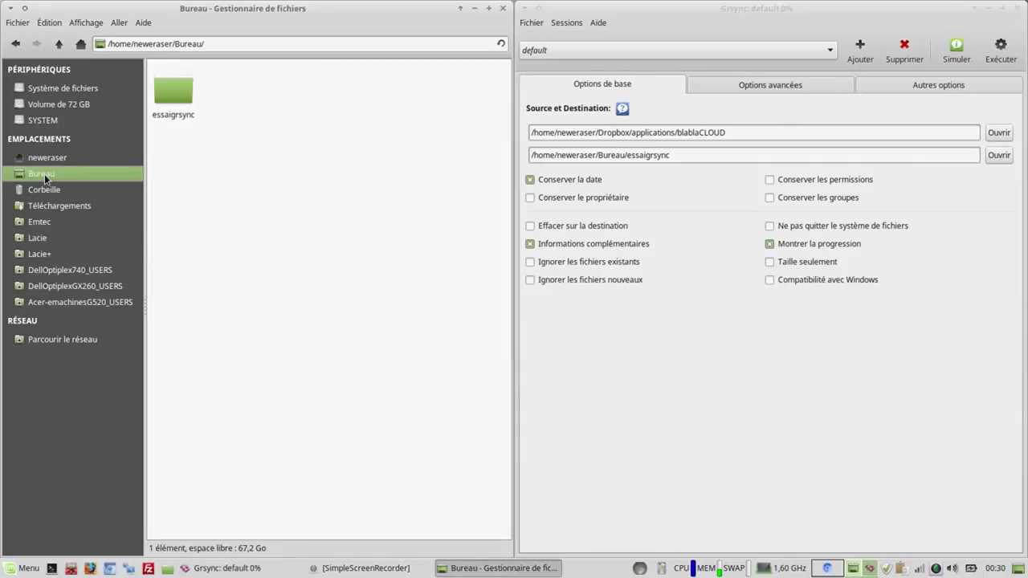
double_click(170, 94)
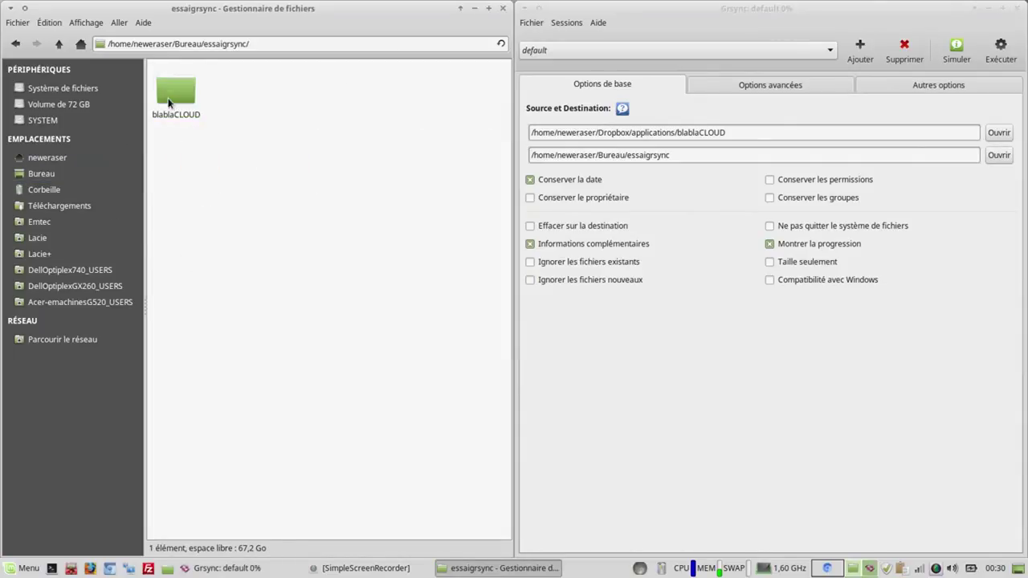
double_click(170, 96)
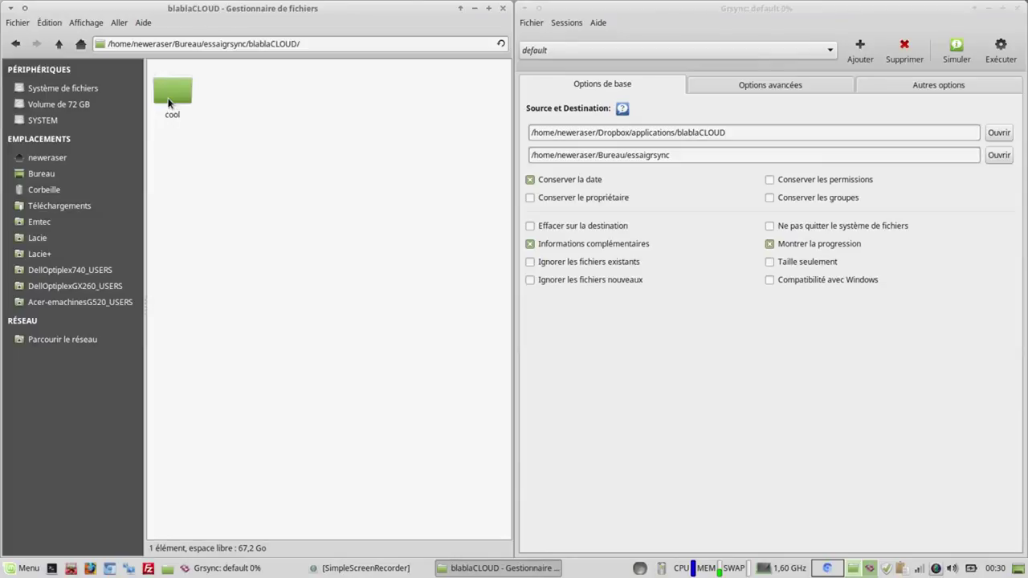
double_click(169, 97)
double_click(169, 96)
click(170, 96)
double_click(169, 101)
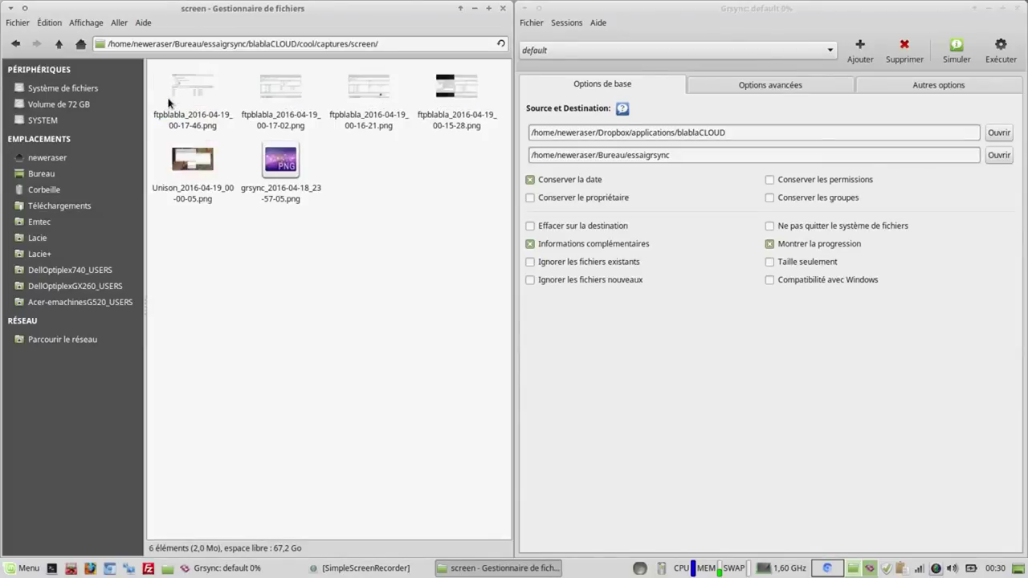
- Move the cool folder in Dropbox/applications/blablaCLOUD to the trash
click(48, 158)
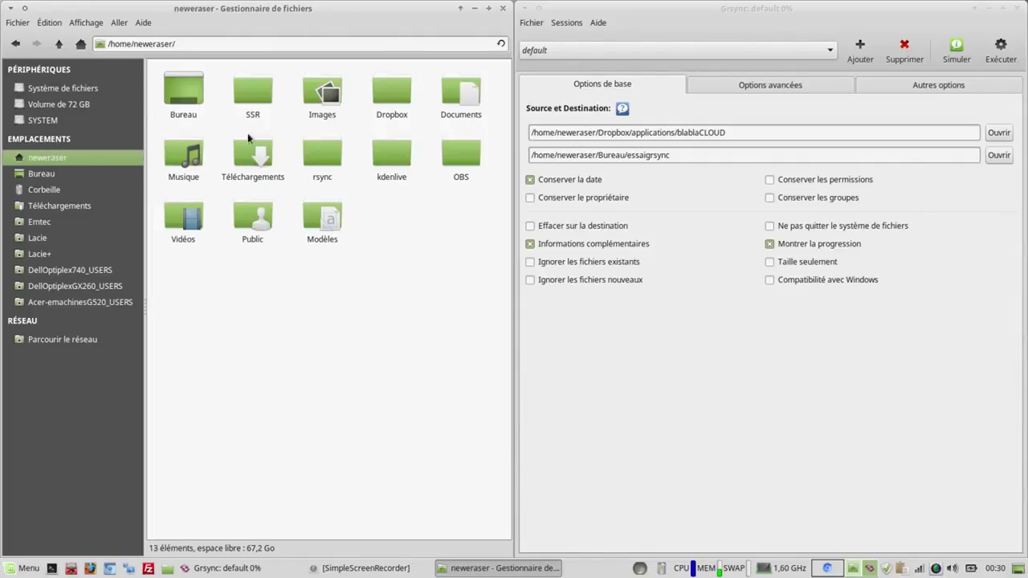
double_click(381, 99)
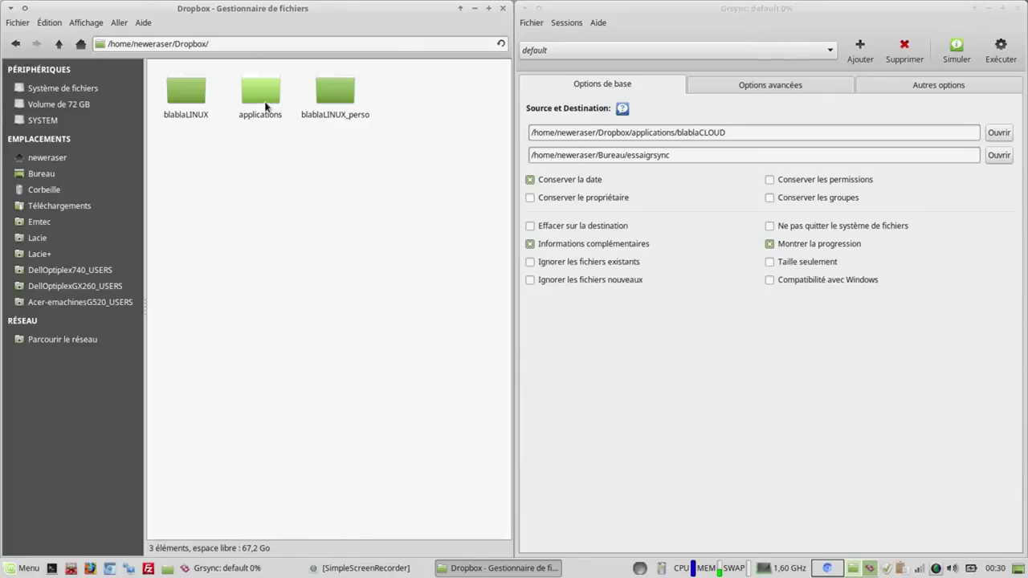
double_click(259, 96)
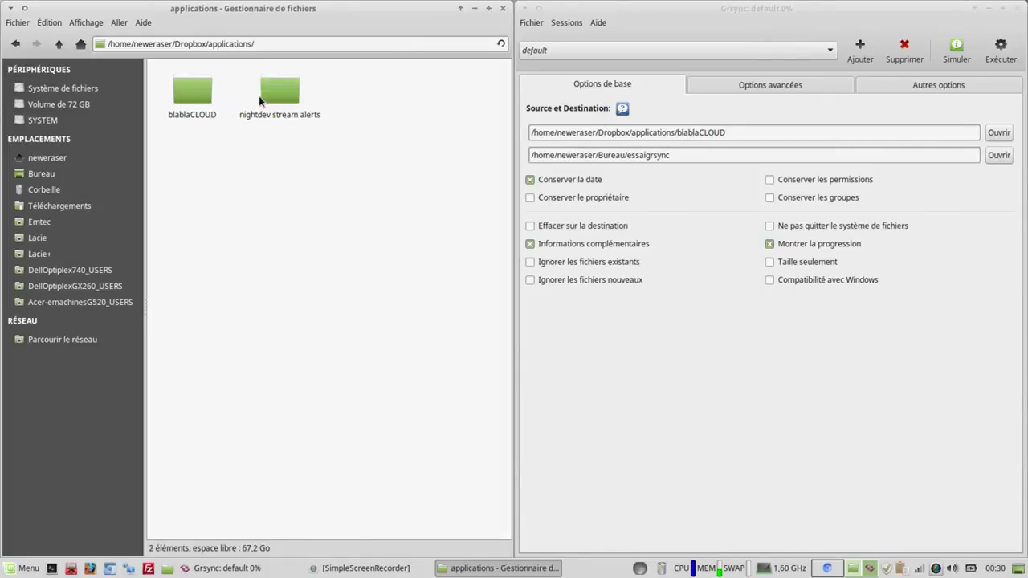
double_click(189, 95)
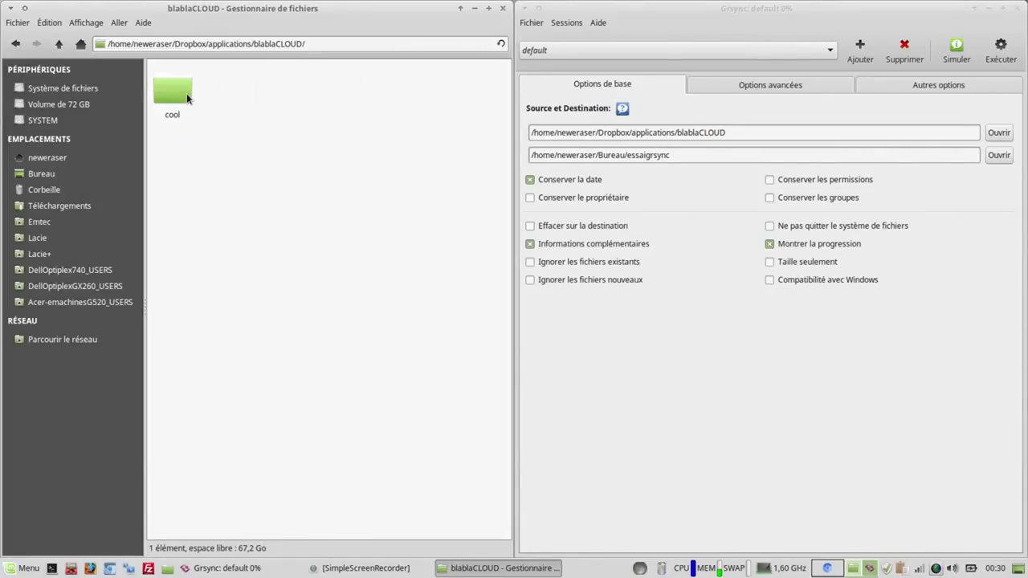
right_click(186, 97)
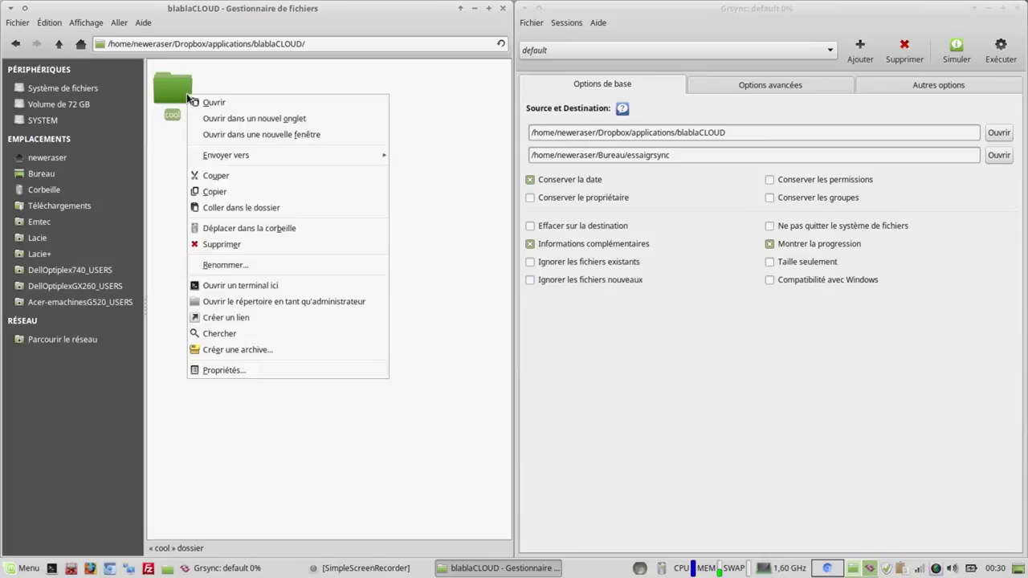
click(256, 228)
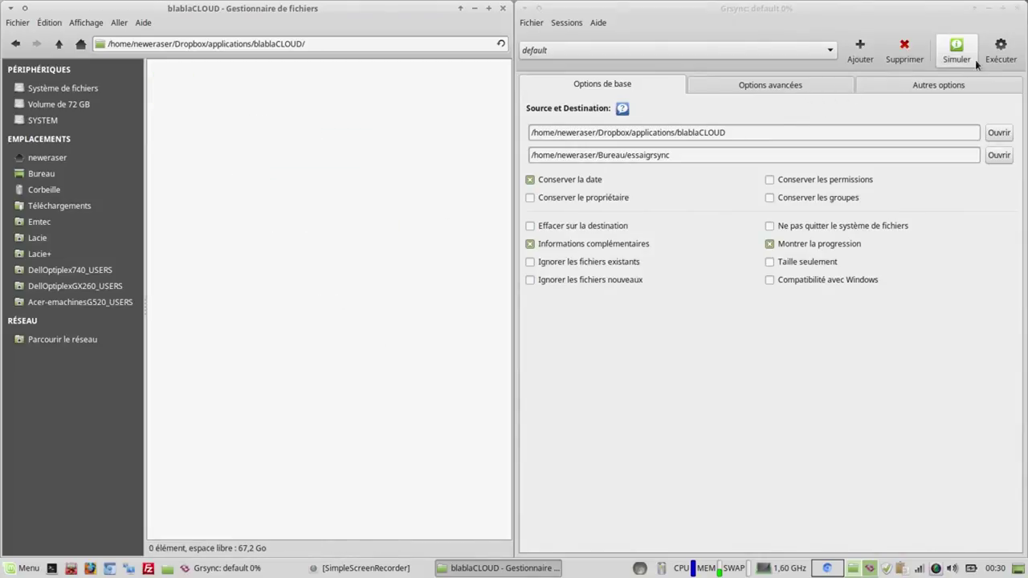
- Execute the default session with the cool folder removed from the source, review the rsync output, and close the report
click(1000, 50)
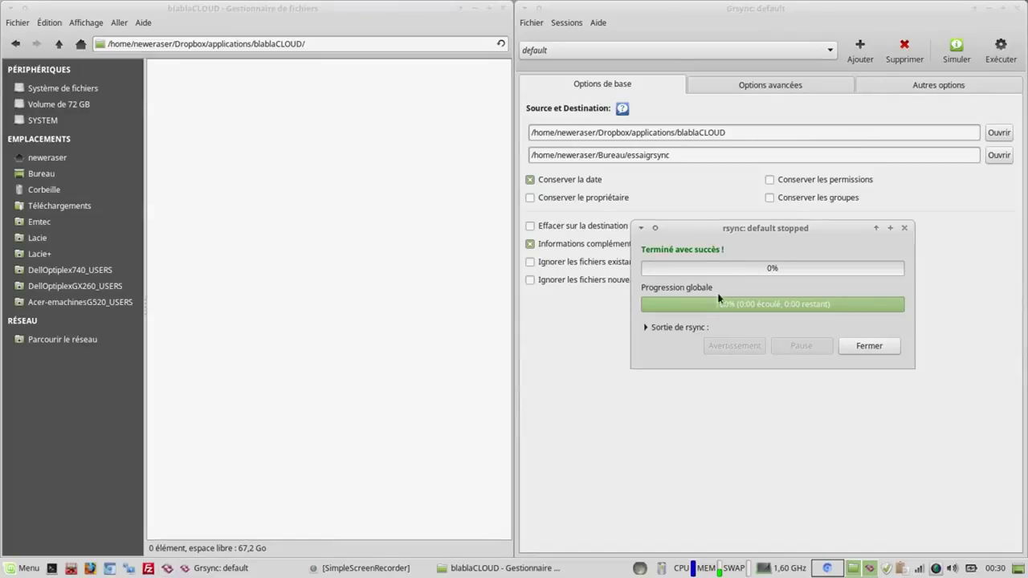
click(694, 327)
drag(737, 229, 686, 147)
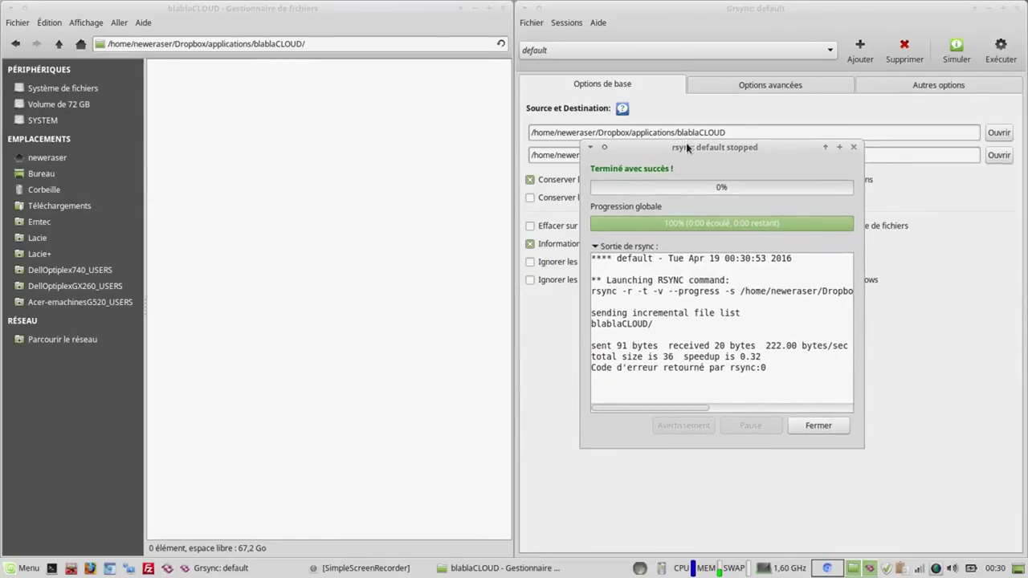
click(820, 425)
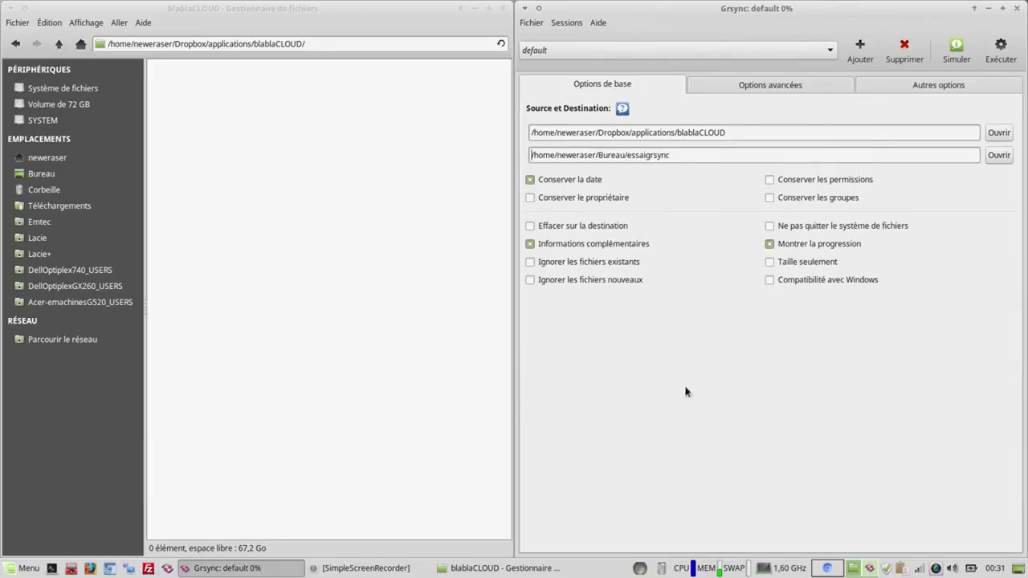
- Browse the destination down to essaigrsync/blablaCLOUD/cool/captures/screen to check whether the content trashed from the source is still there
click(50, 171)
double_click(178, 96)
double_click(178, 96)
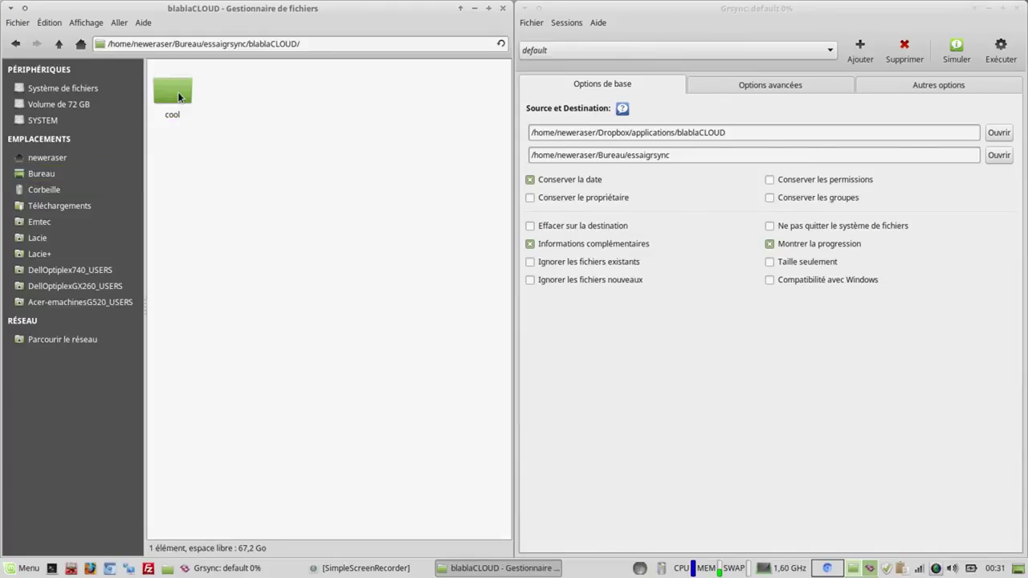
double_click(179, 96)
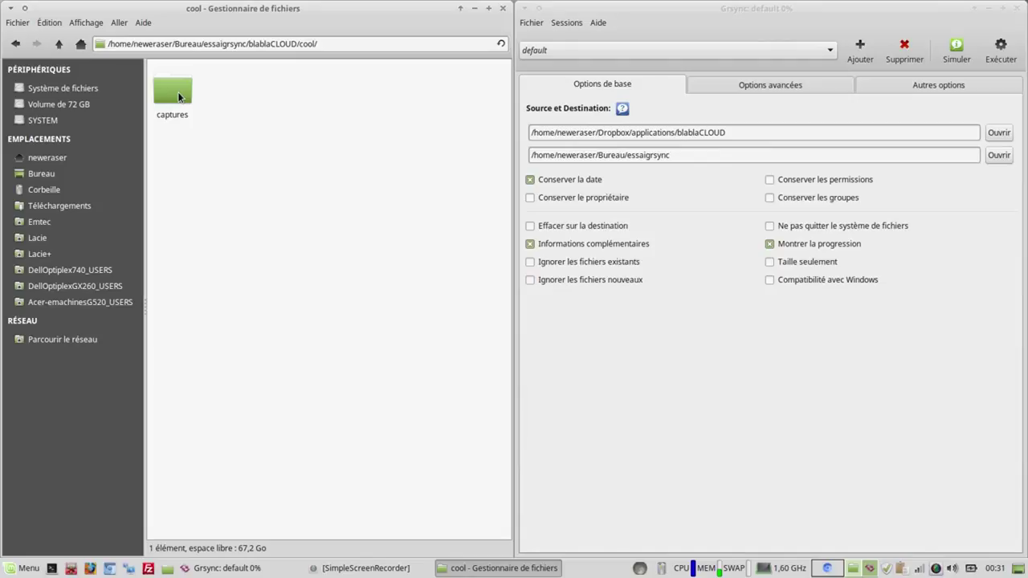
double_click(178, 94)
double_click(178, 94)
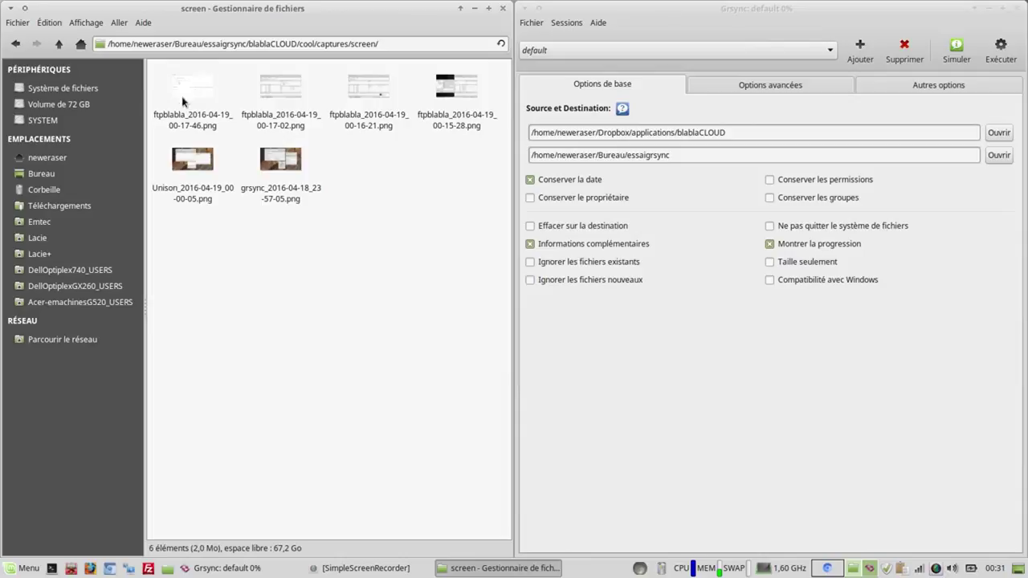
- Enable Effacer sur la destination, execute the default session, and review the deletions in the rsync output before closing the report
click(530, 228)
click(529, 225)
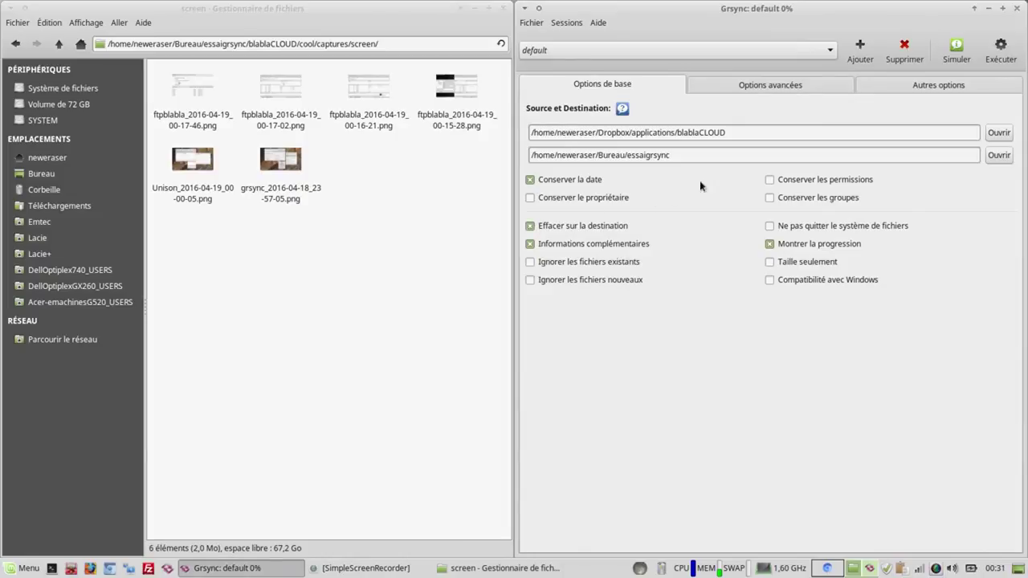
click(998, 54)
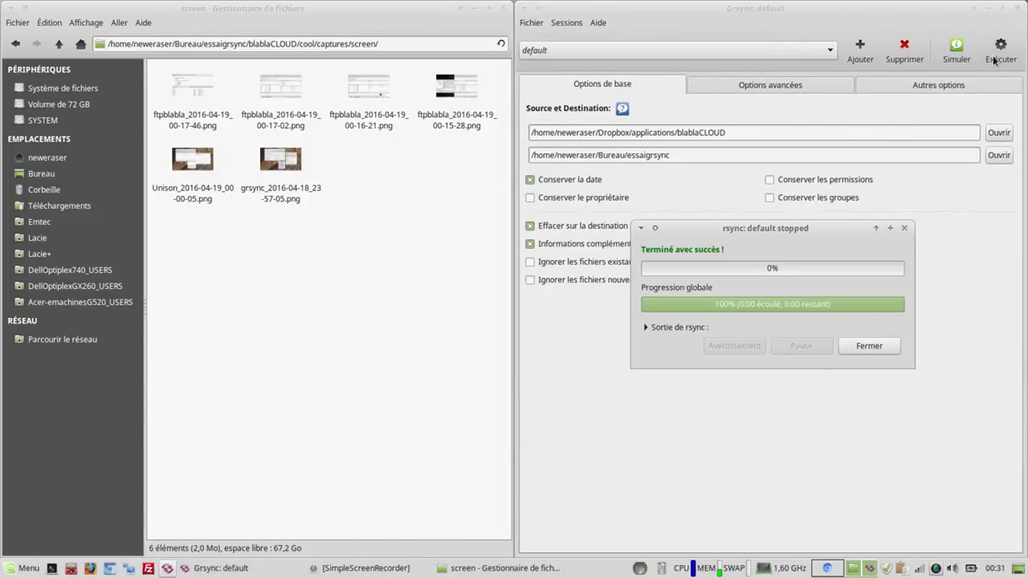
click(696, 327)
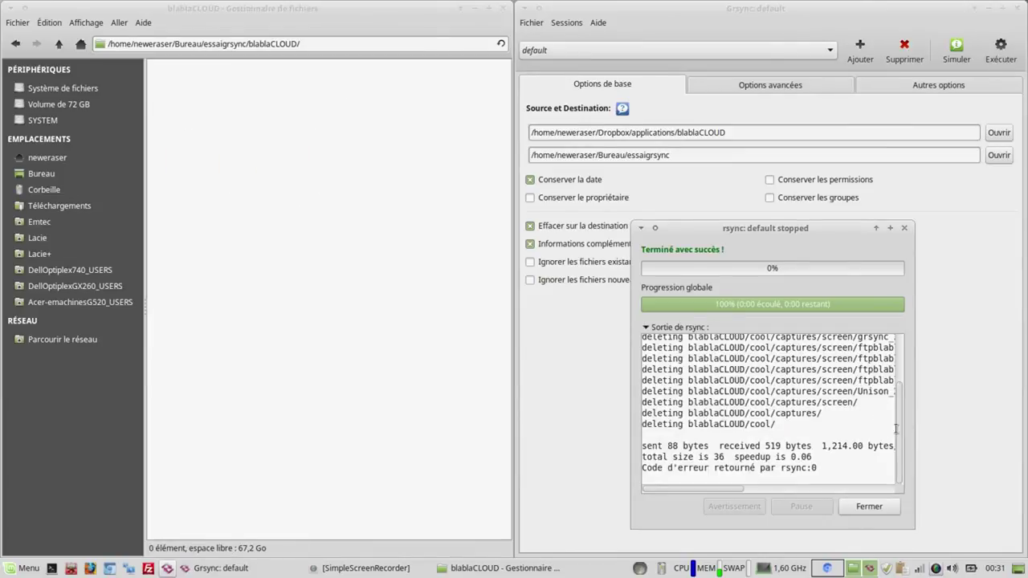
drag(899, 431, 912, 454)
click(877, 507)
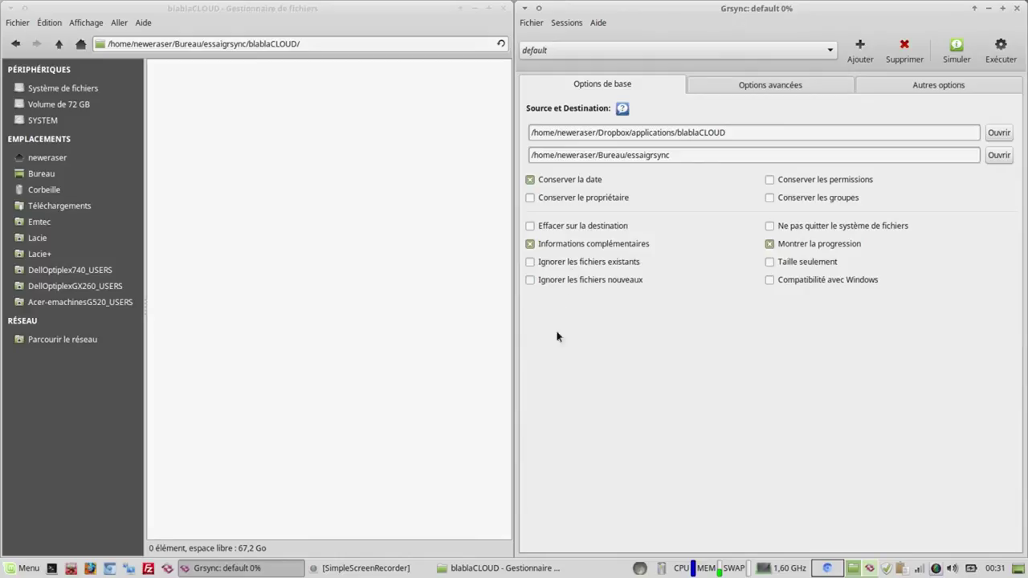
- Minimise the file manager and Grsync windows to show the desktop
click(474, 8)
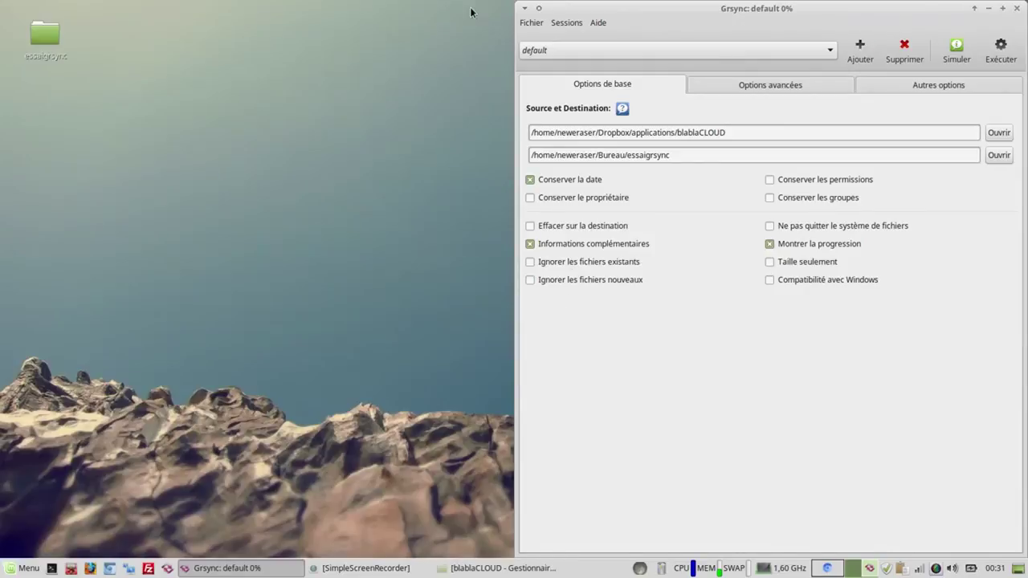
click(989, 9)
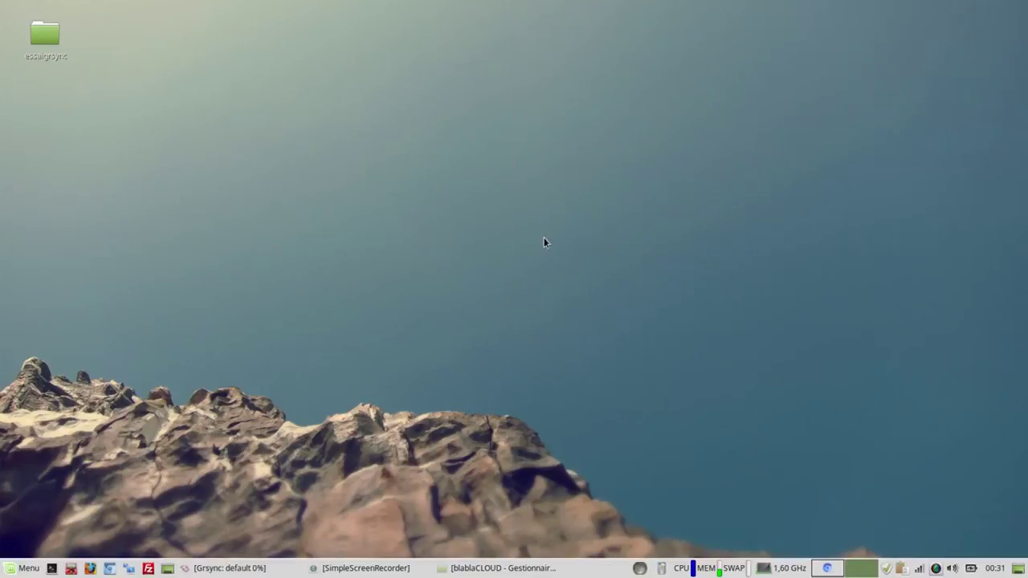